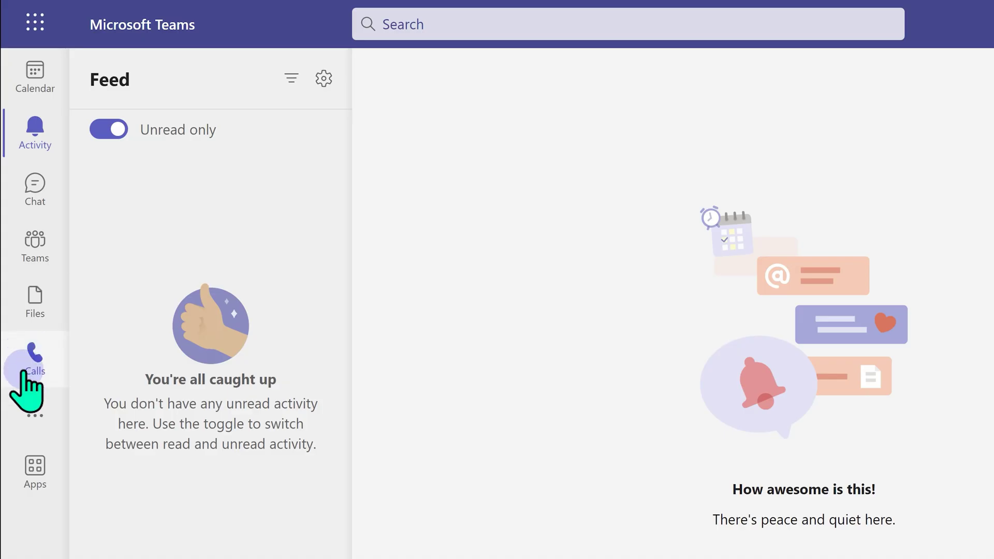
Find the Updates app by searching 'upd' among more apps, open it, then view Files
left_click(25, 414)
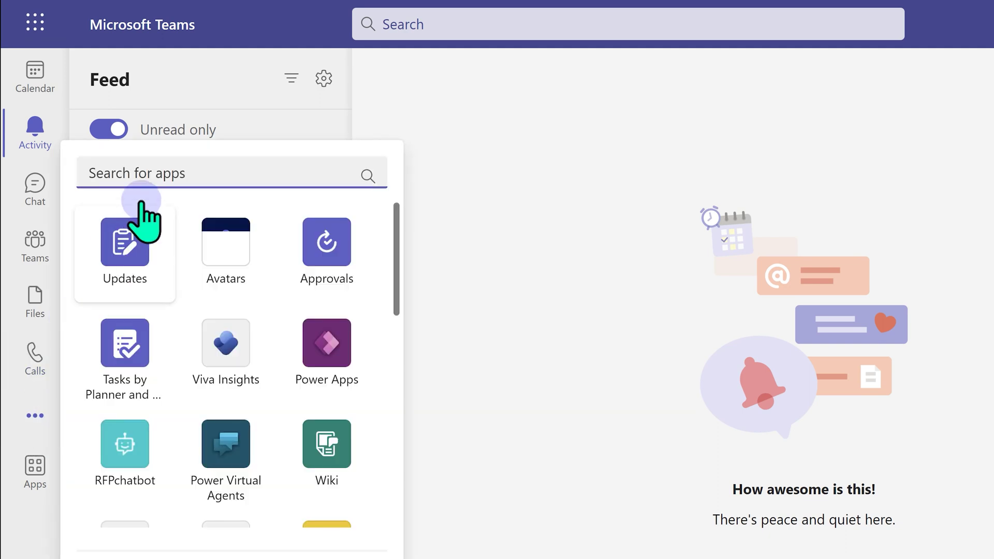
type("upd")
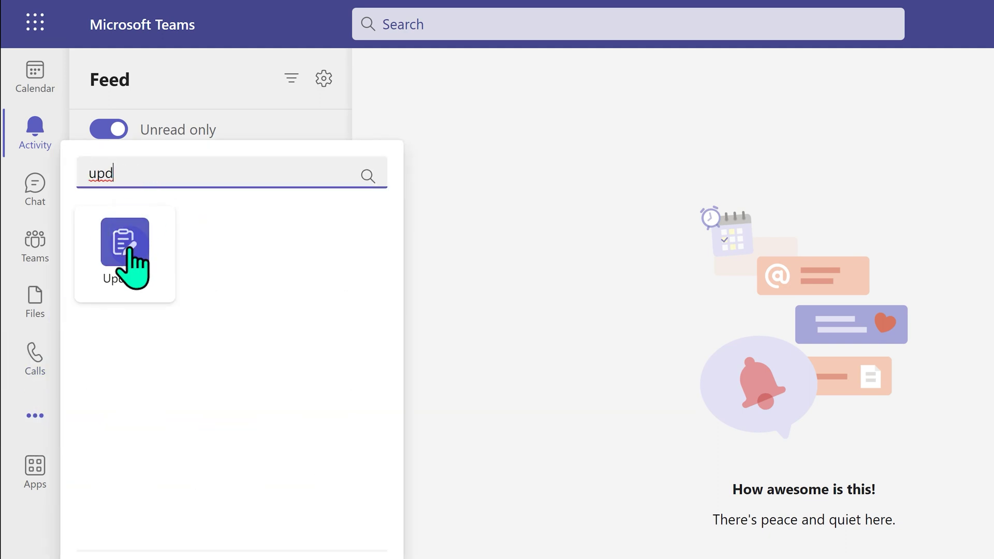
left_click(127, 243)
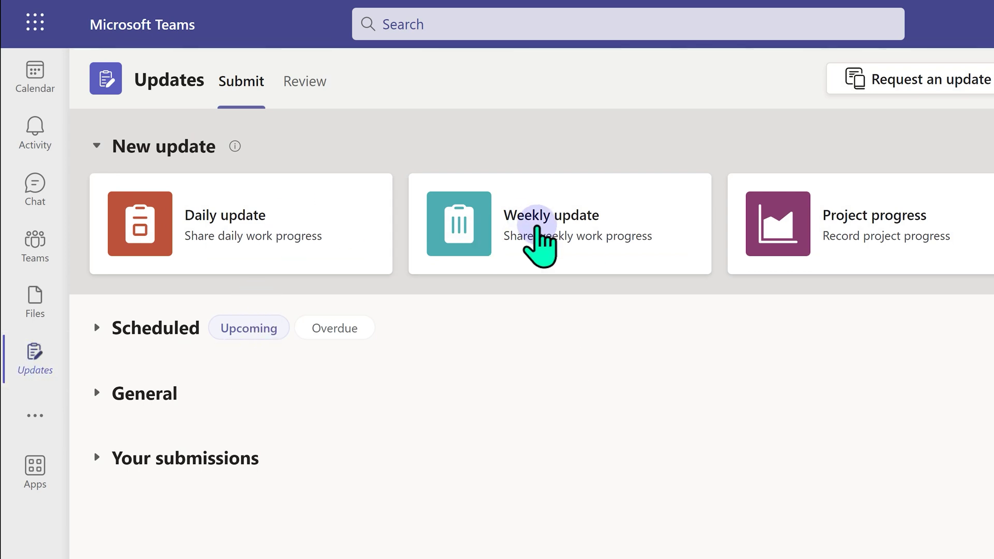
left_click(35, 362)
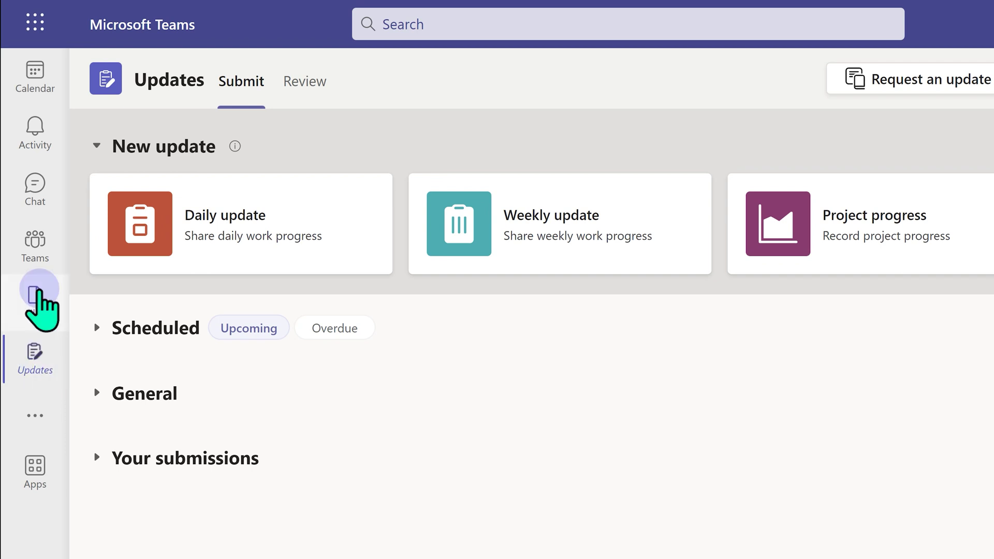
left_click(37, 295)
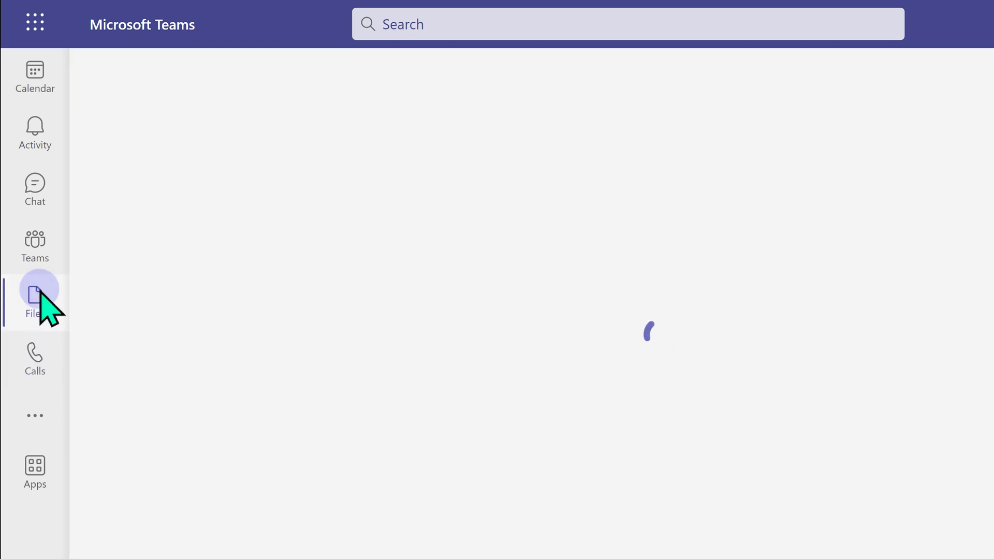
Reopen the Updates app and pin it to the app rail
left_click(37, 411)
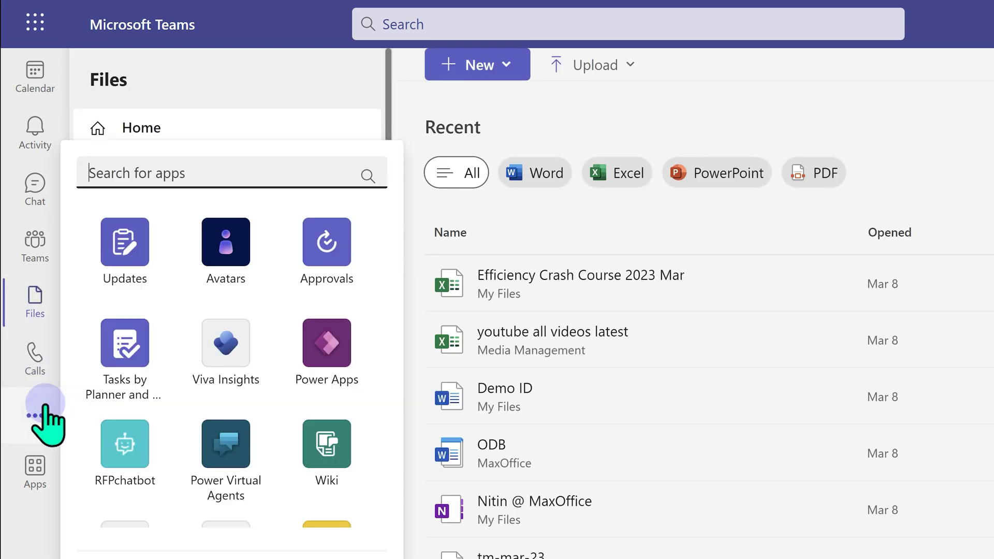
left_click(130, 254)
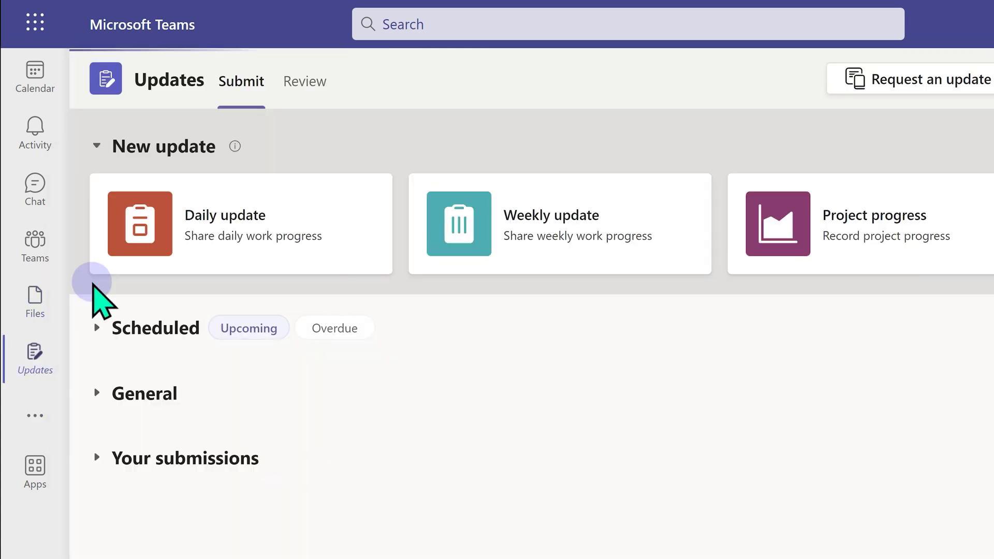
left_click(35, 362)
right_click(36, 362)
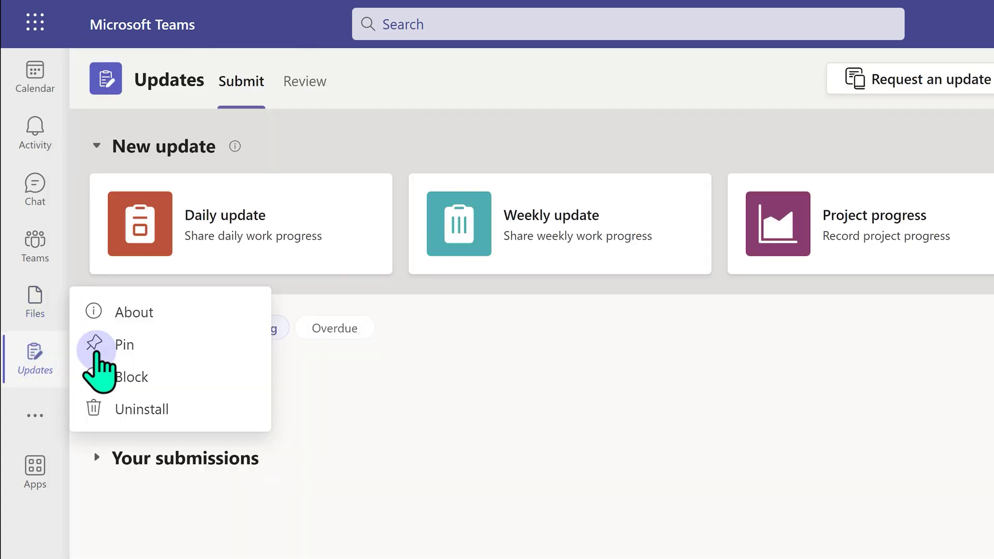
left_click(98, 343)
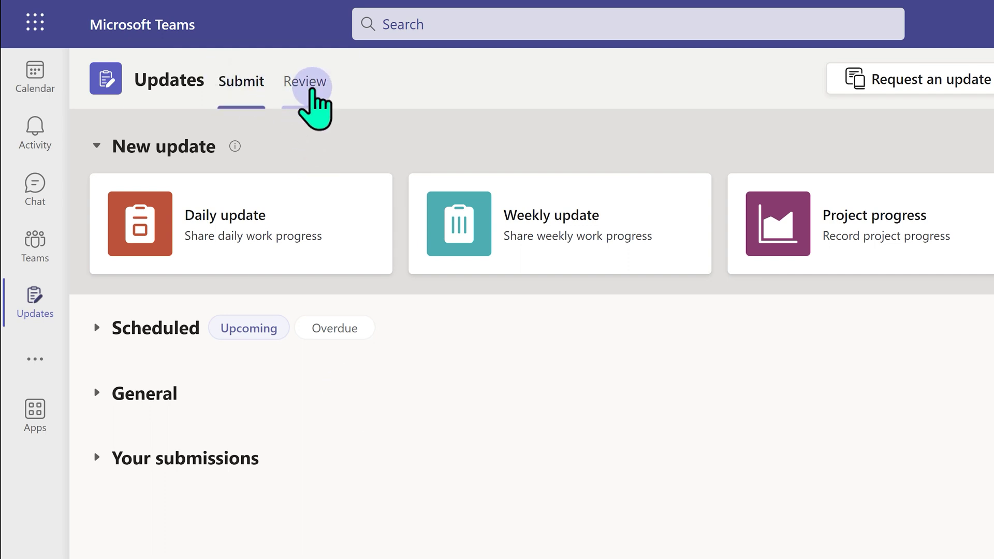
left_click(310, 89)
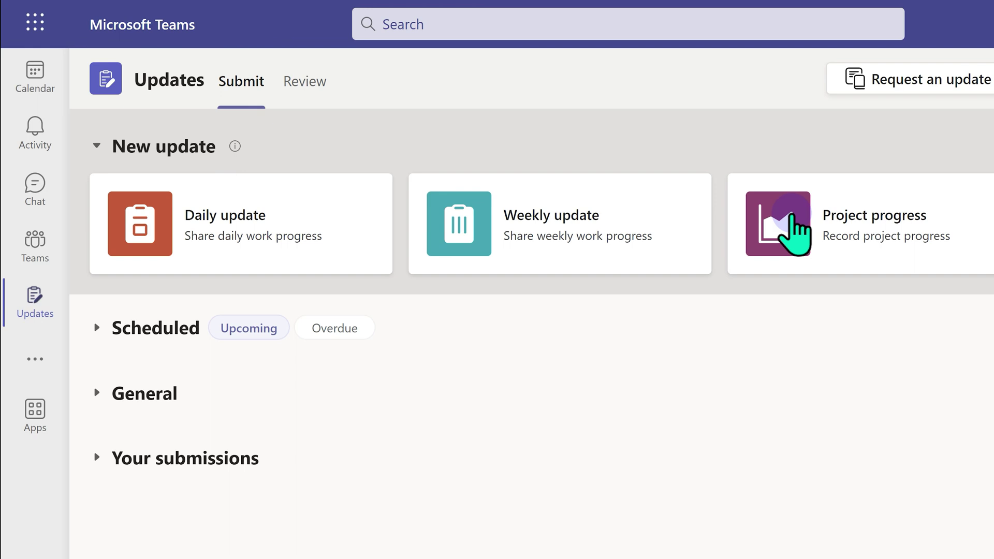
Open and dismiss the update template chooser, then filter scheduled updates to Overdue
left_click(859, 106)
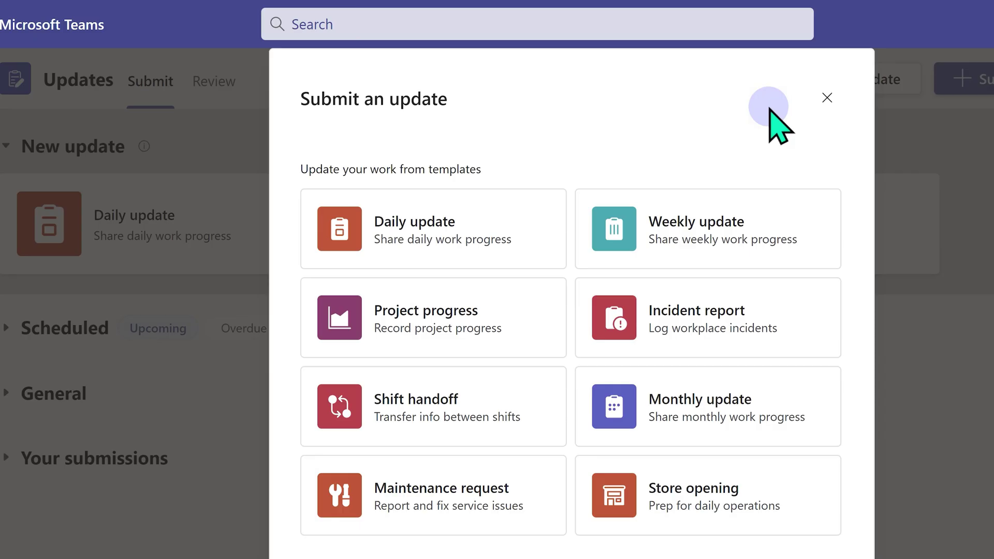
key("Escape")
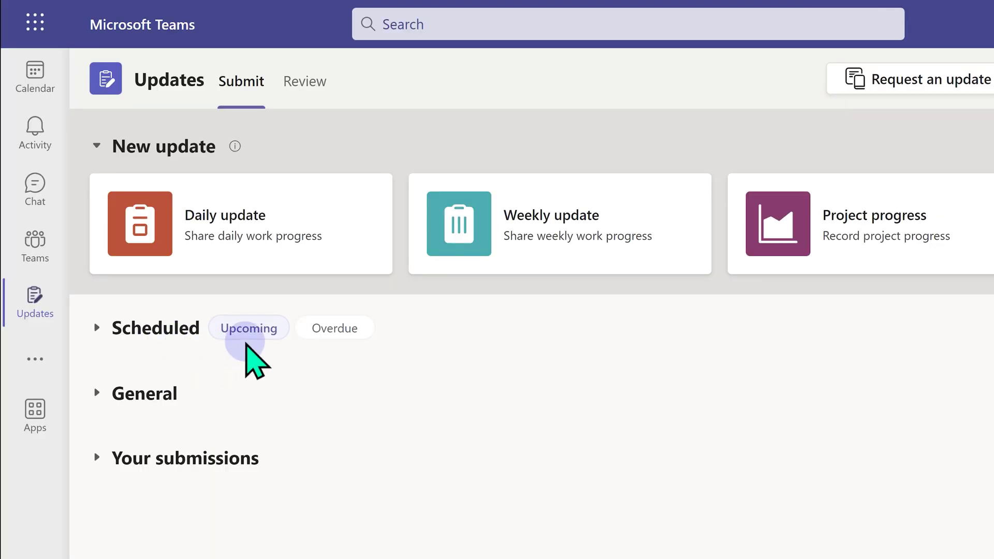
left_click(324, 338)
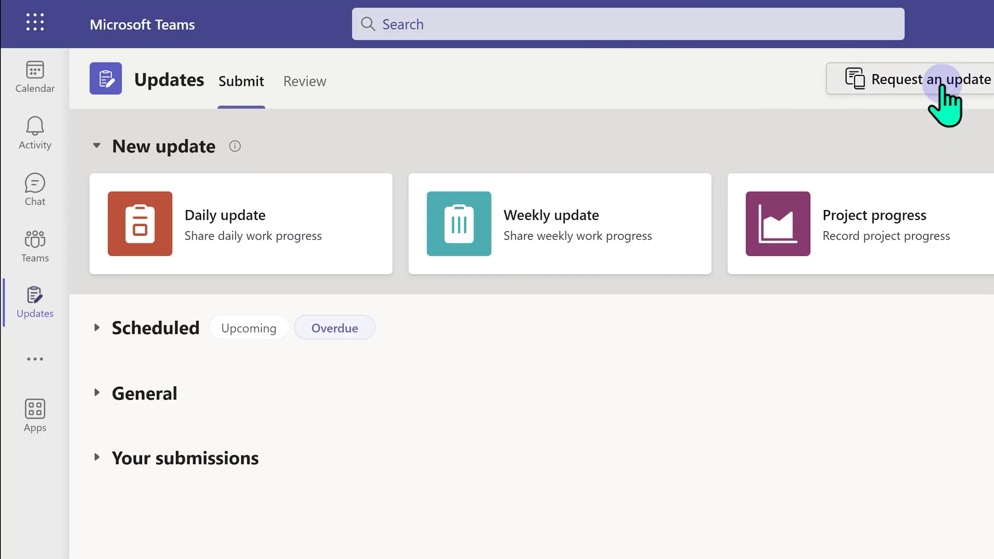
Begin a new update request and preview the Project progress template's questions
left_click(920, 82)
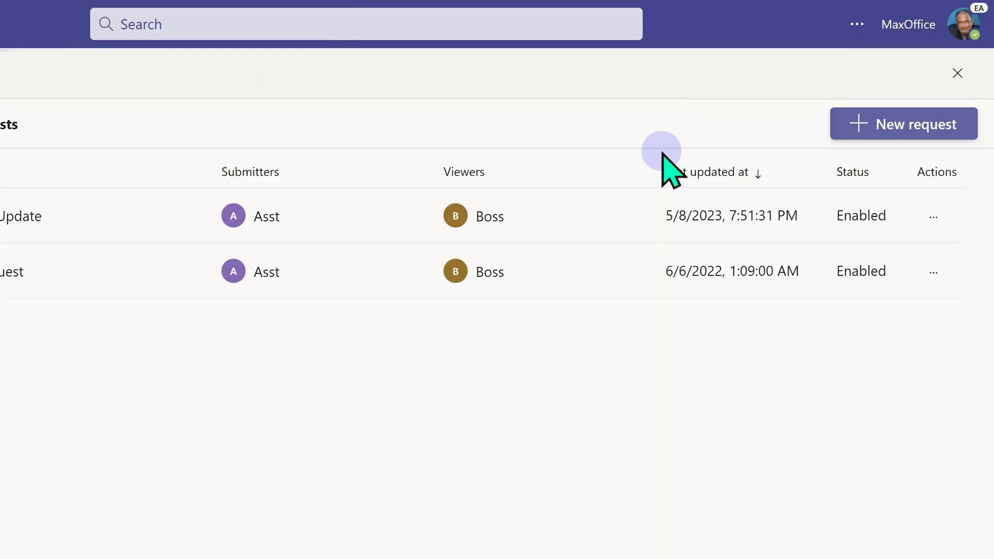
left_click(870, 133)
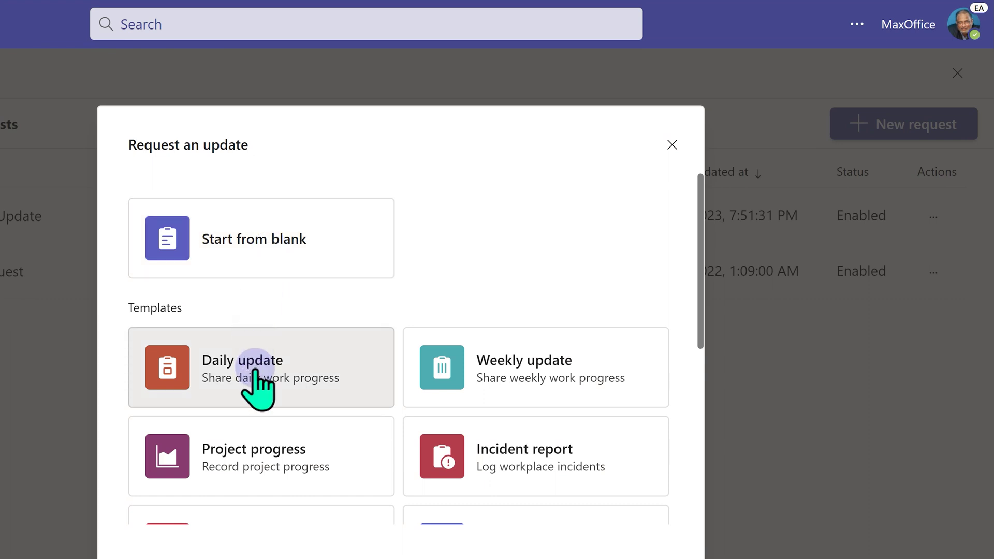
scroll(261, 393, "down", 2)
scroll(263, 399, "down", 2)
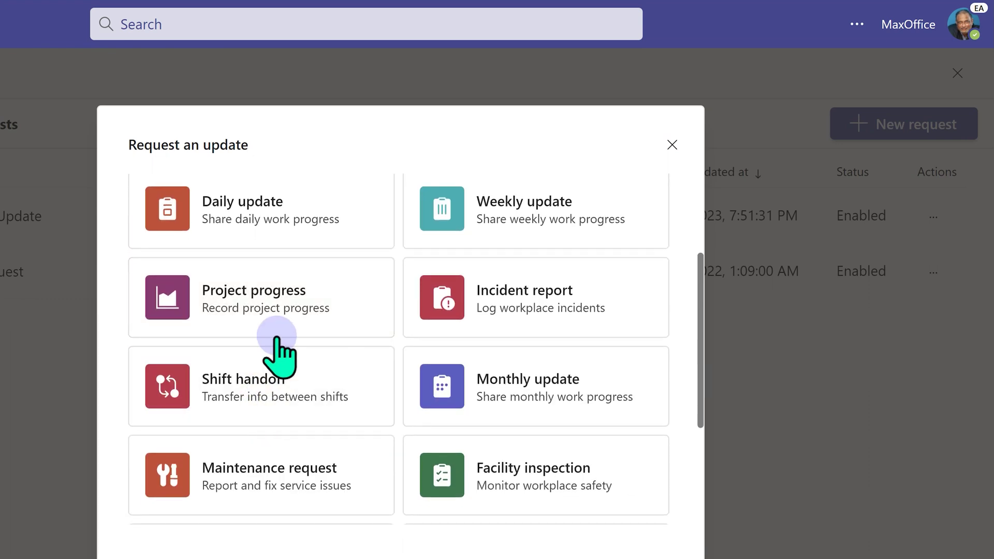
left_click(280, 342)
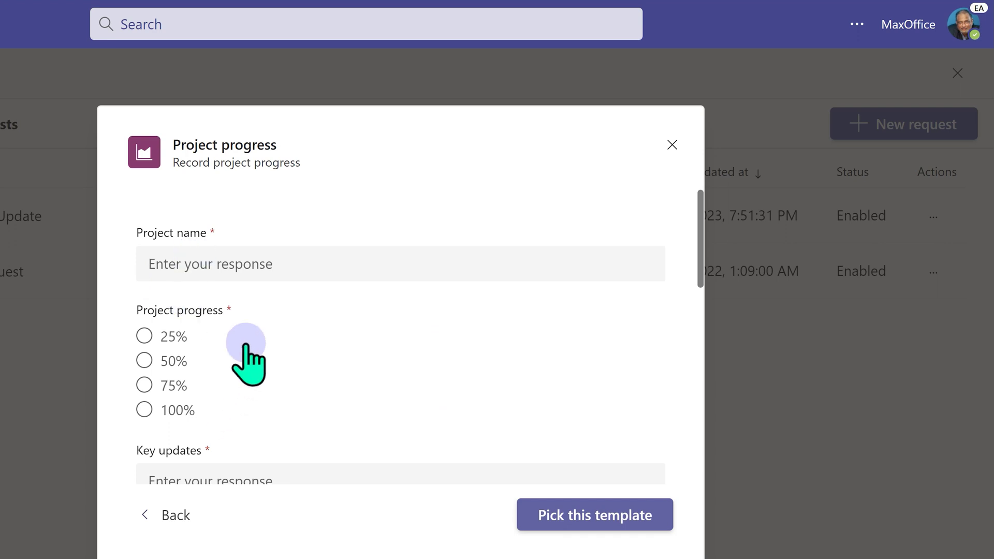
scroll(248, 355, "down", 3)
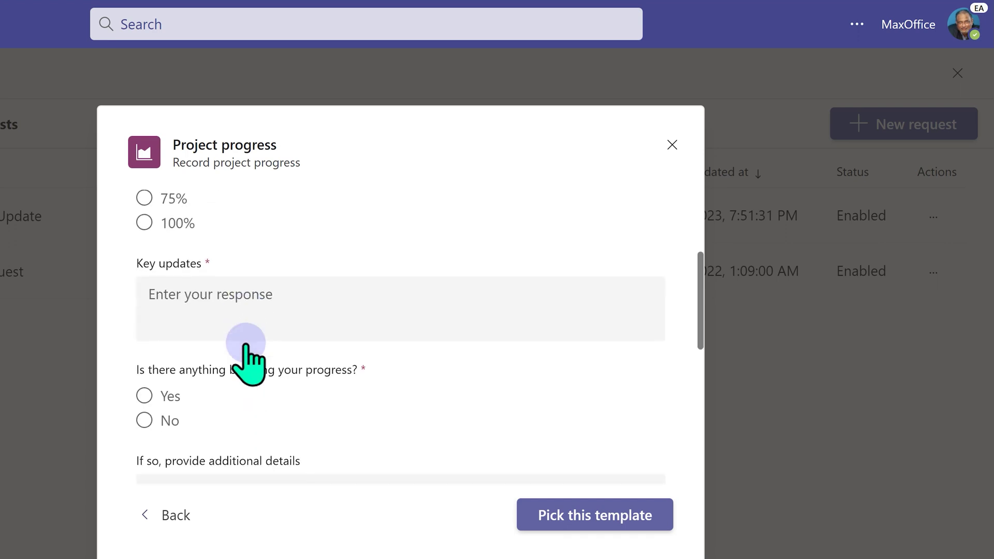
scroll(603, 421, "down", 3)
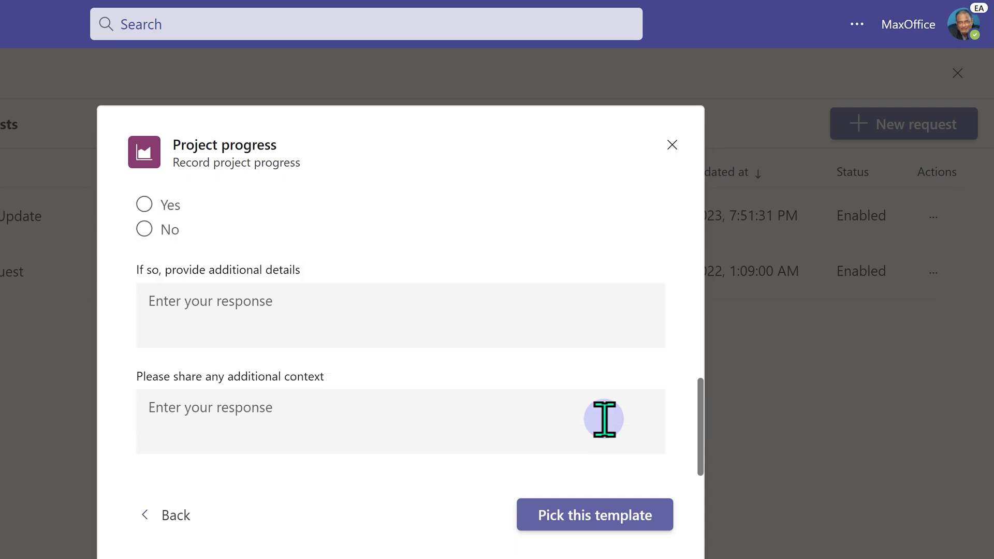
Use the Project progress template, review its questions and add a new question card
left_click(613, 517)
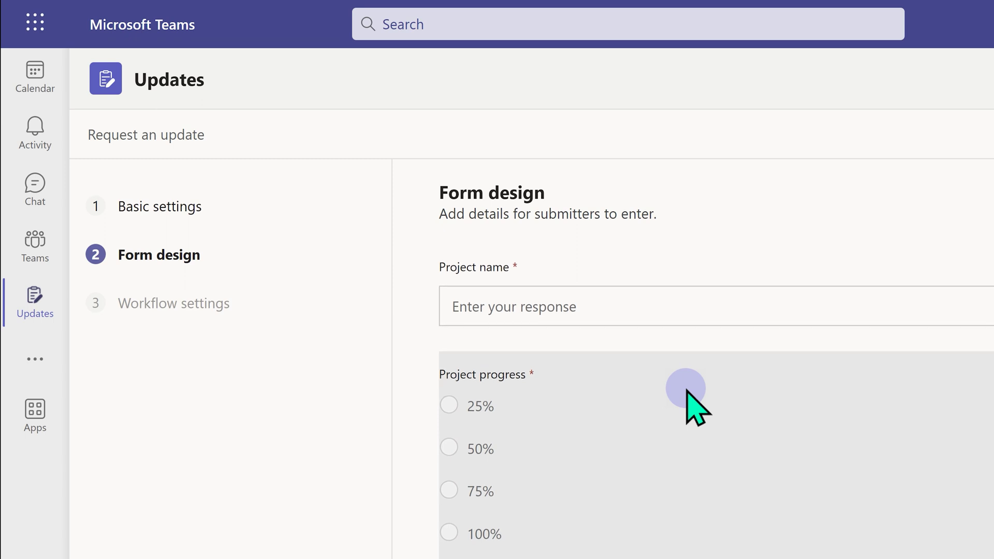
scroll(688, 394, "down", 5)
scroll(687, 396, "down", 2)
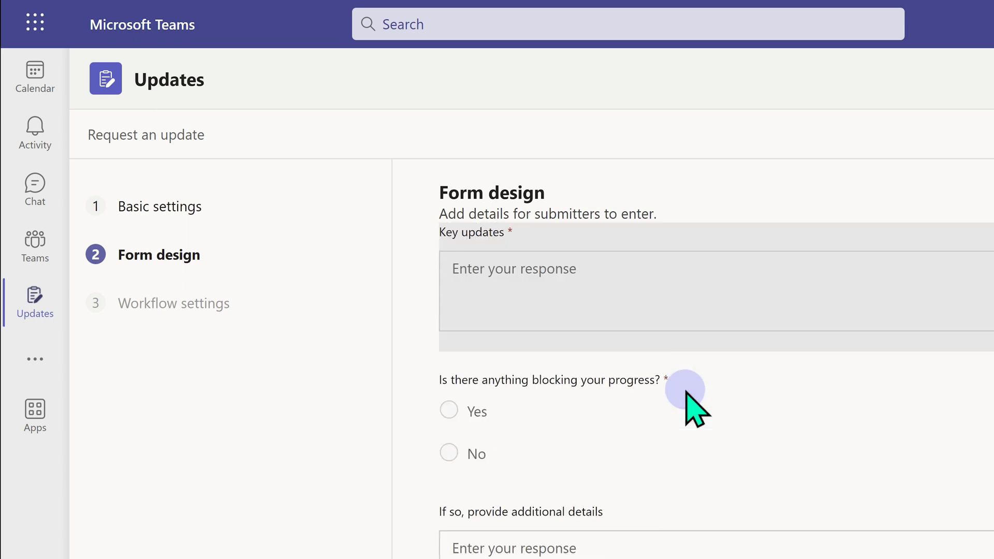
scroll(671, 492, "down", 4)
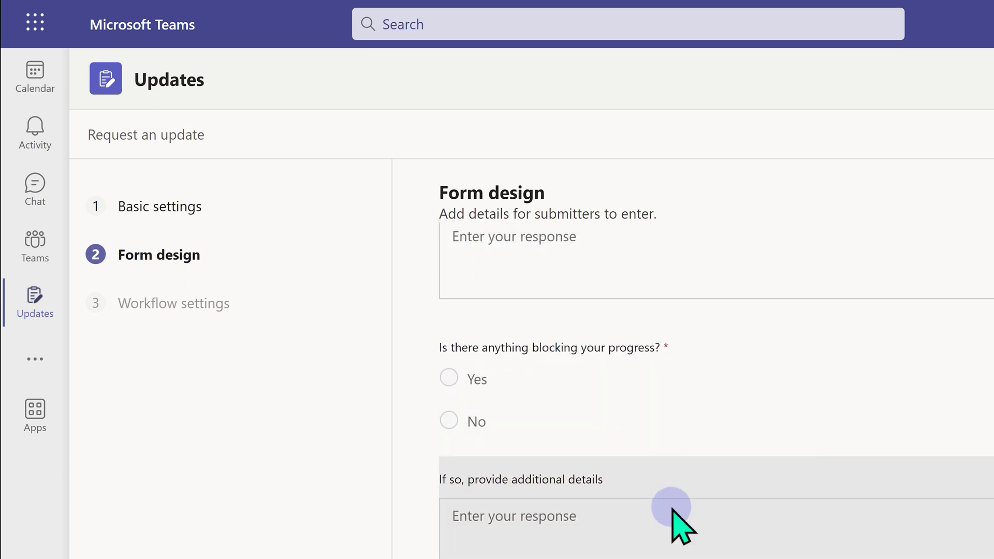
scroll(672, 514, "down", 6)
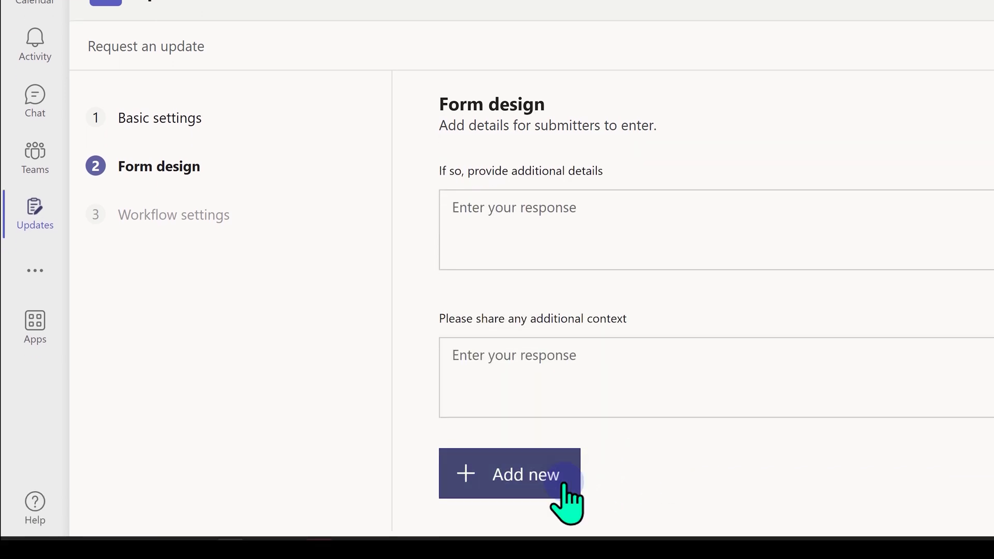
left_click(564, 479)
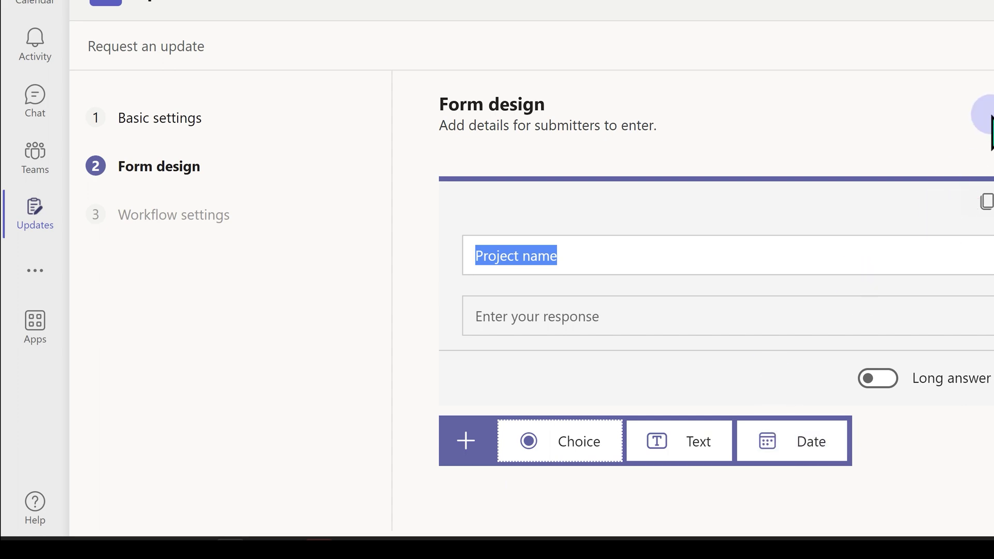
left_click(990, 133)
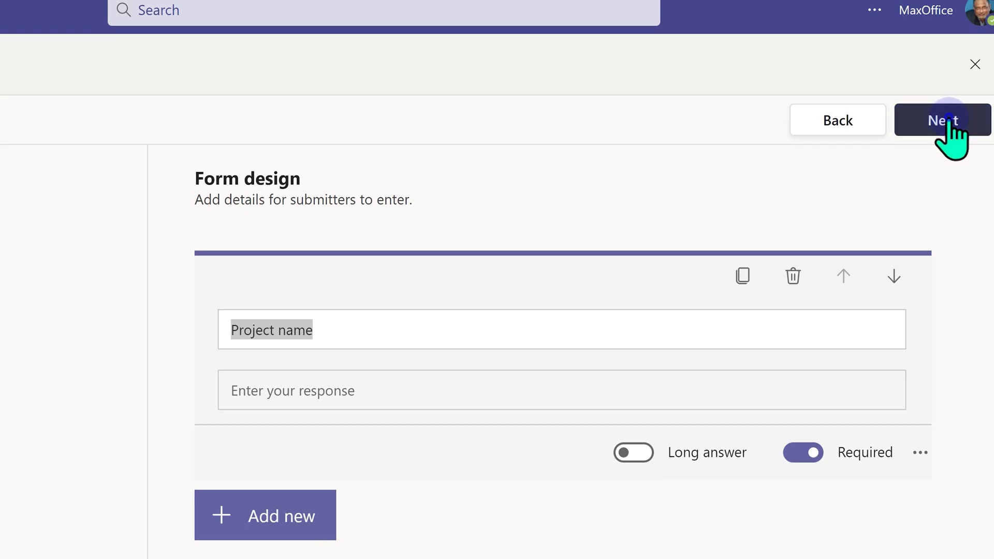
Move to Workflow settings and add Asst as the request's submitter
left_click(949, 127)
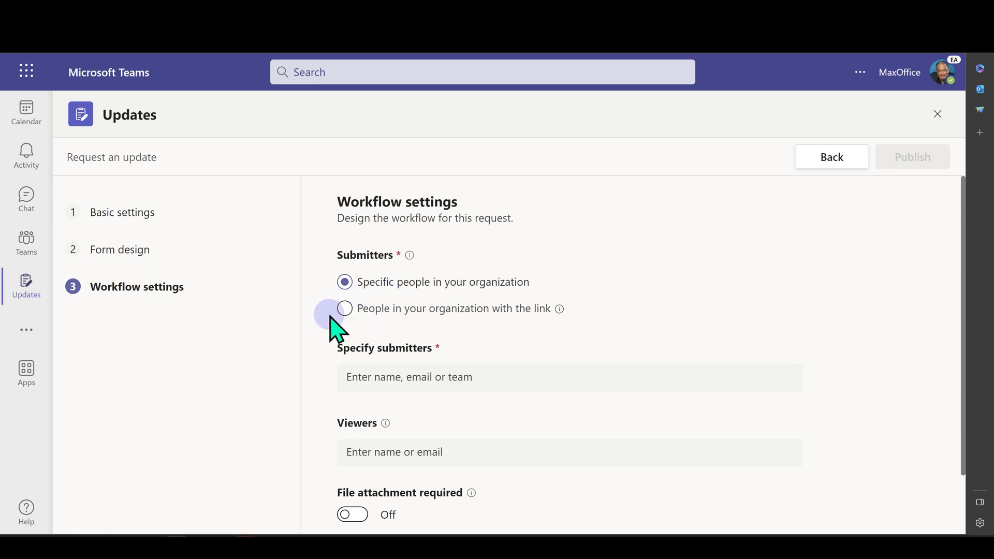
left_click(529, 377)
type("asst")
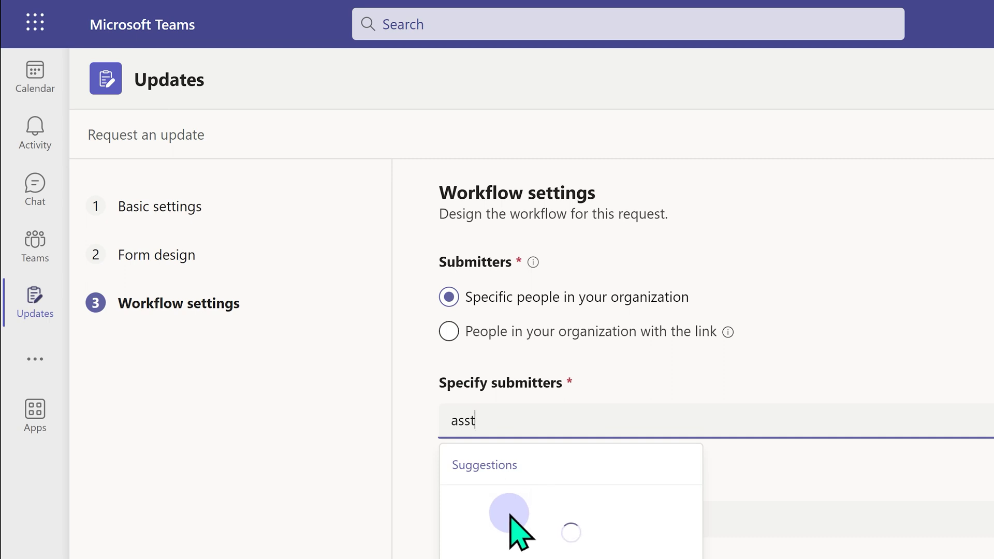
left_click(515, 525)
scroll(573, 472, "down", 2)
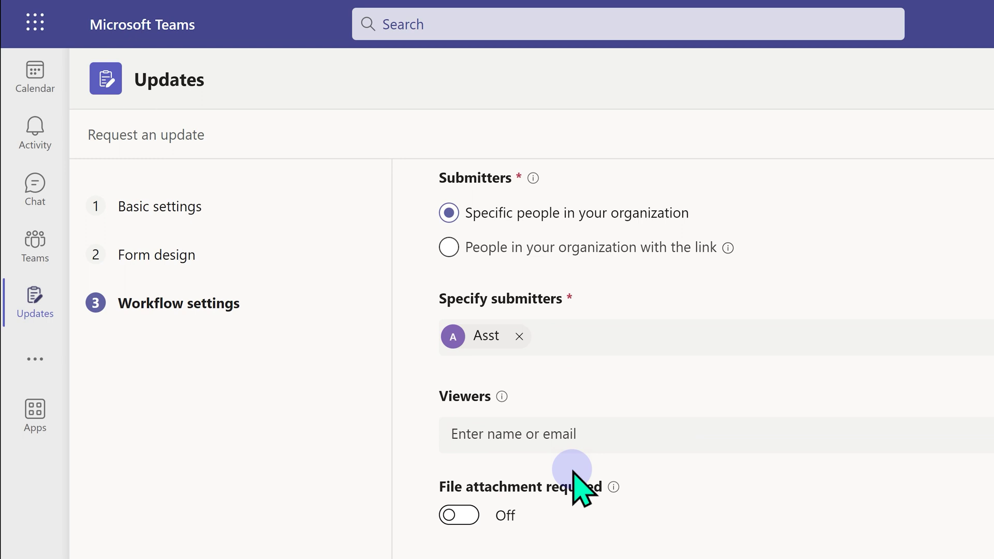
Add Boss as the request's viewer
left_click(501, 439)
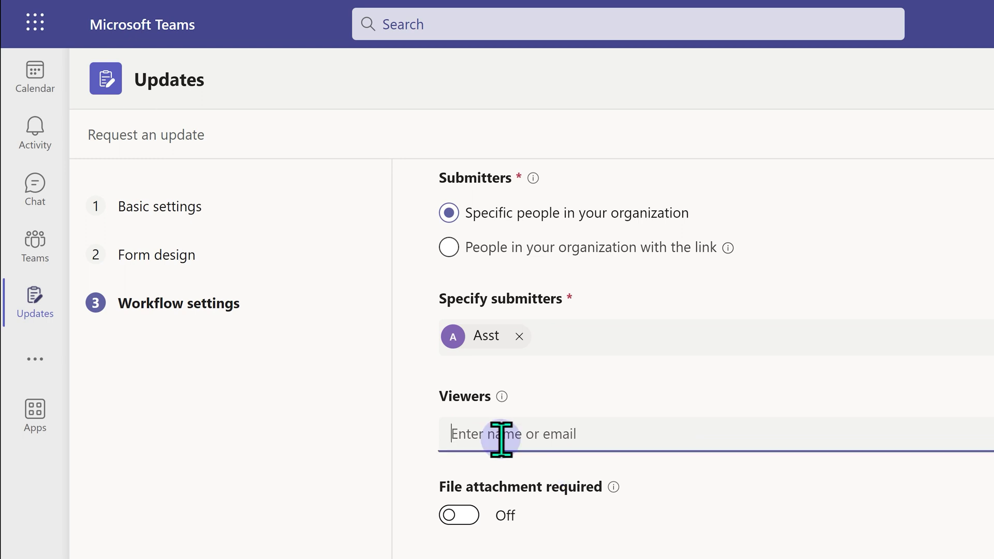
type("boss")
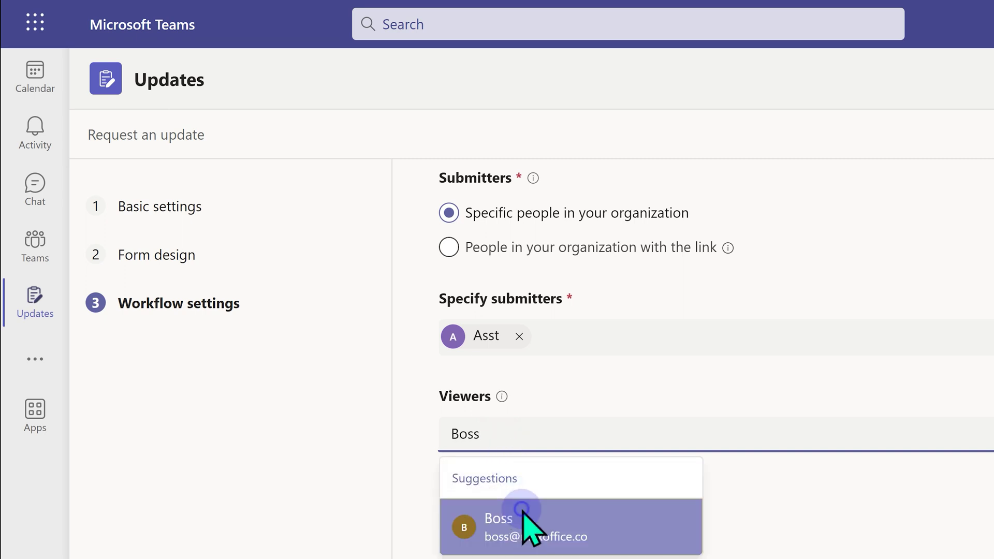
left_click(522, 517)
left_click(826, 516)
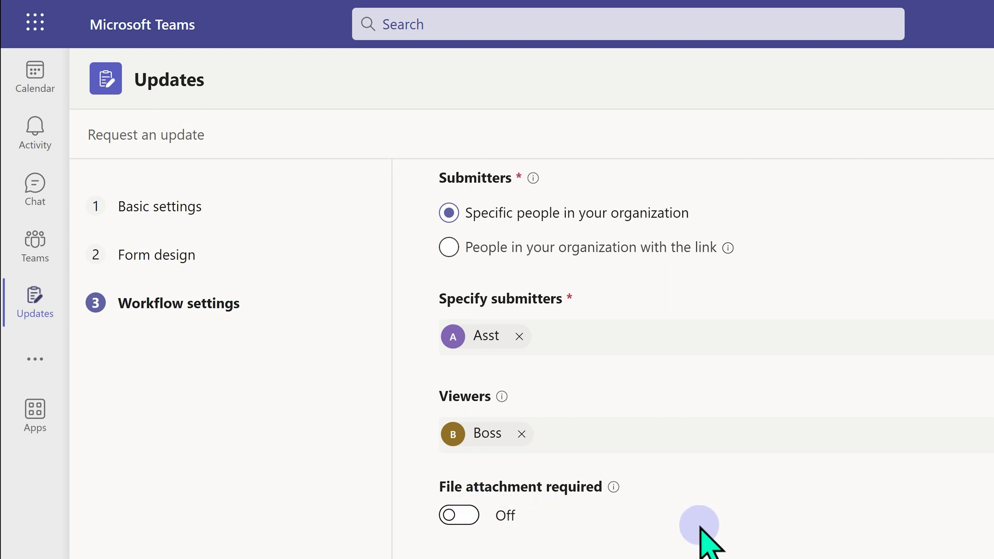
scroll(699, 527, "down", 4)
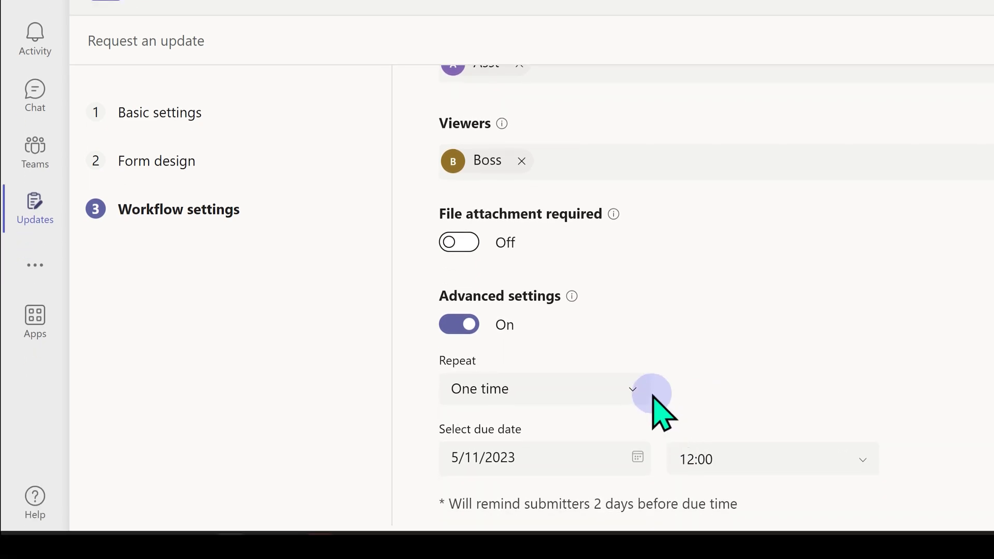
Try the One time and Every week repeat options and check the weekly due days
left_click(616, 387)
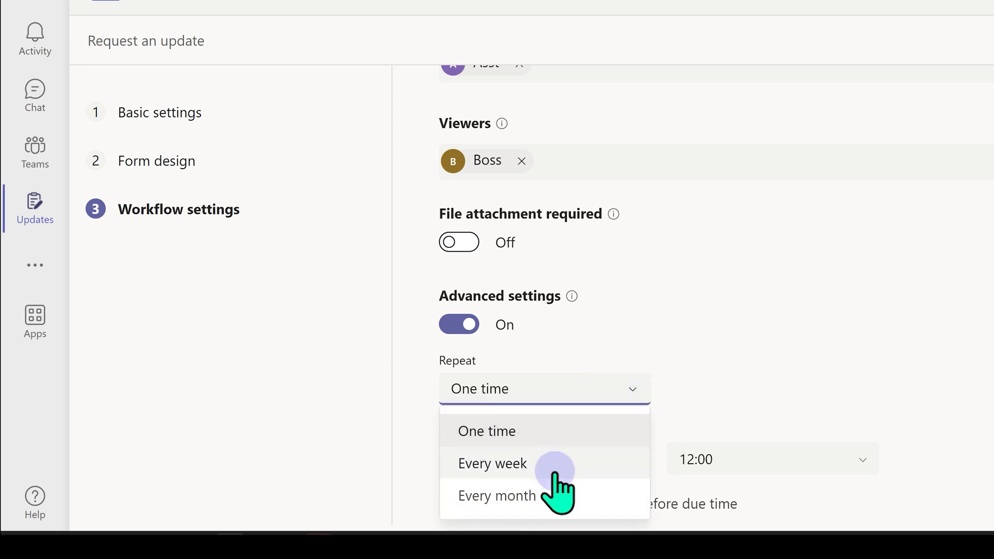
left_click(561, 437)
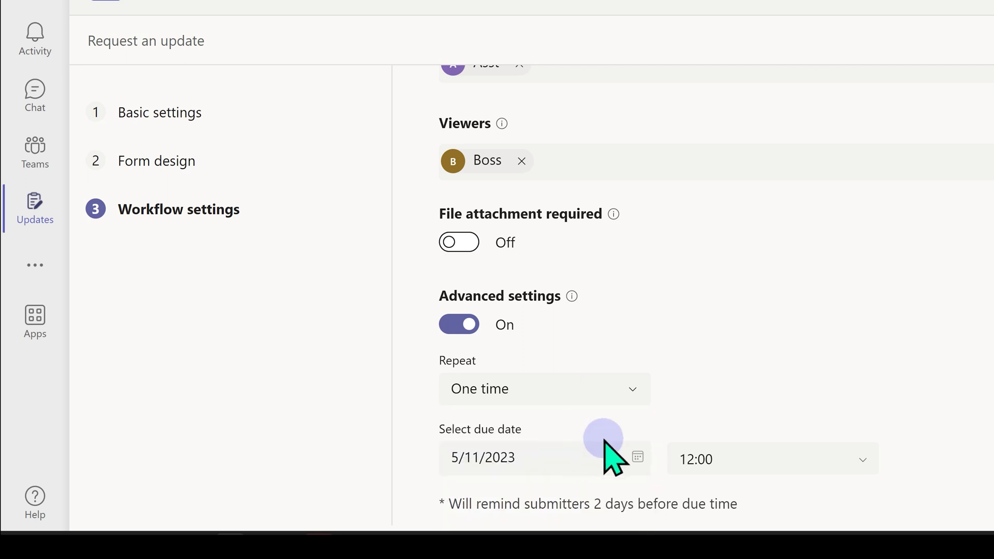
left_click(580, 397)
left_click(570, 456)
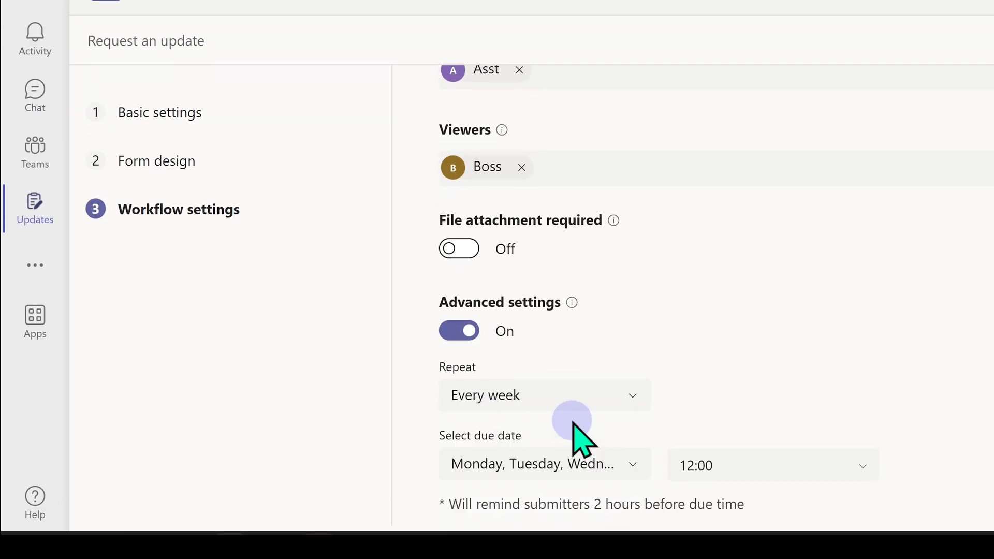
left_click(634, 465)
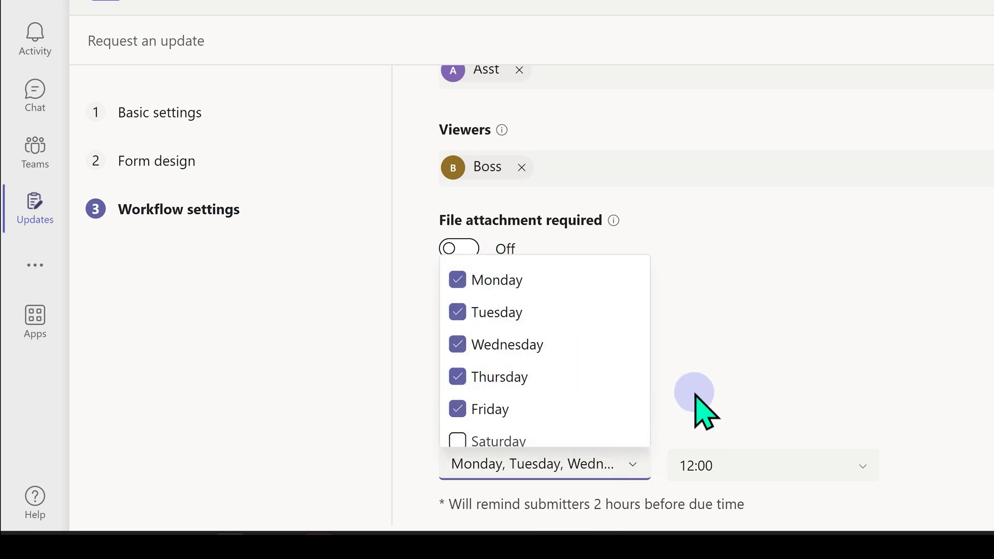
left_click(706, 411)
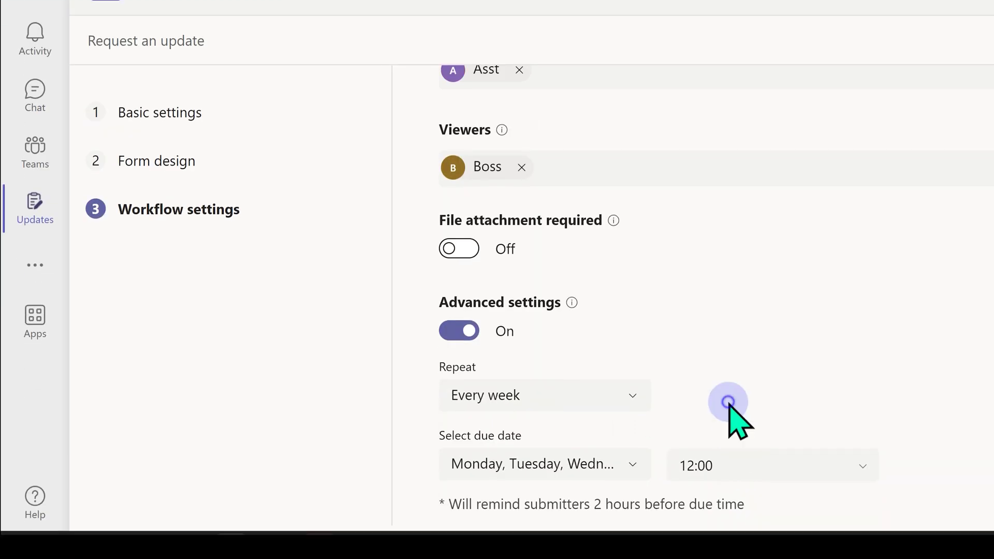
Switch the repeat to Every month and review the day-of-month due options
left_click(576, 401)
left_click(530, 357)
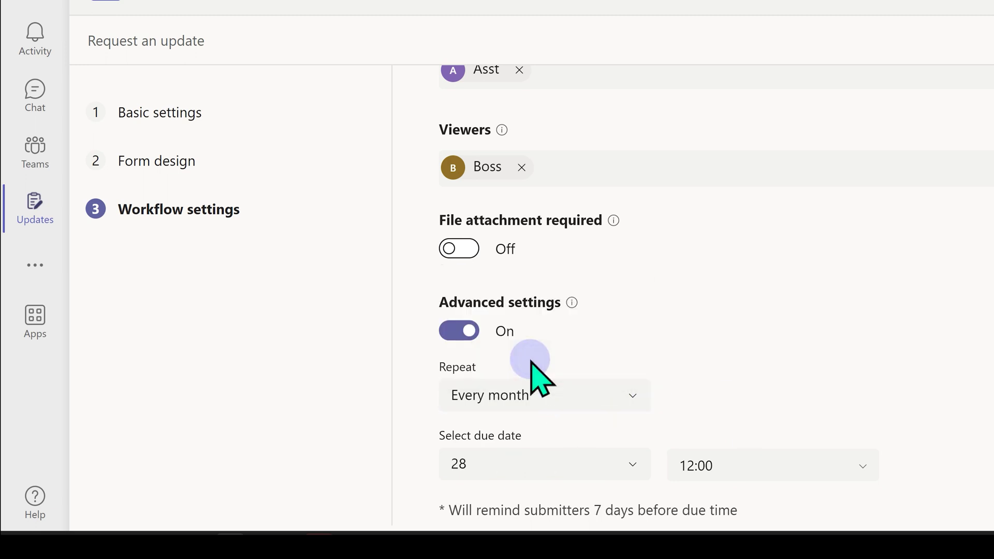
left_click(483, 463)
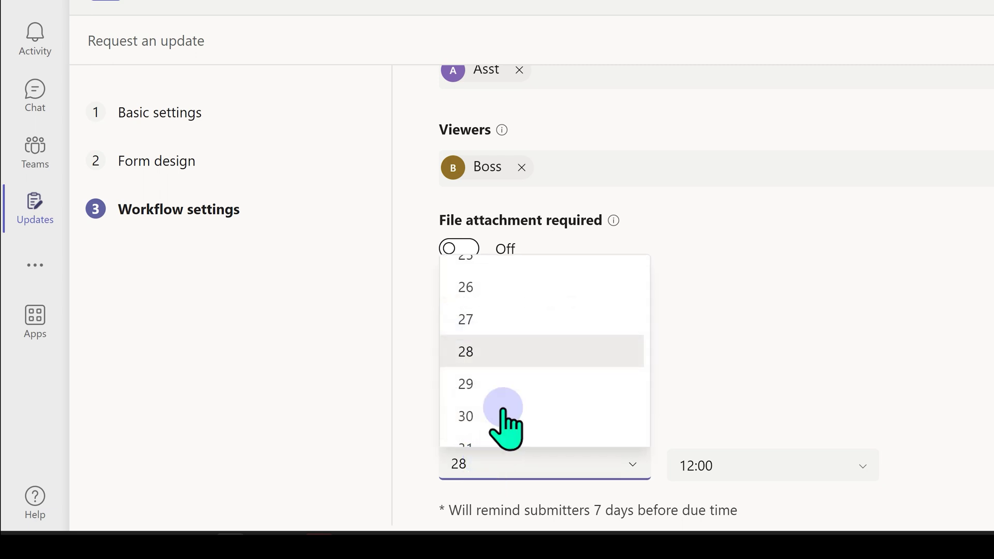
scroll(543, 356, "up", 3)
left_click(740, 393)
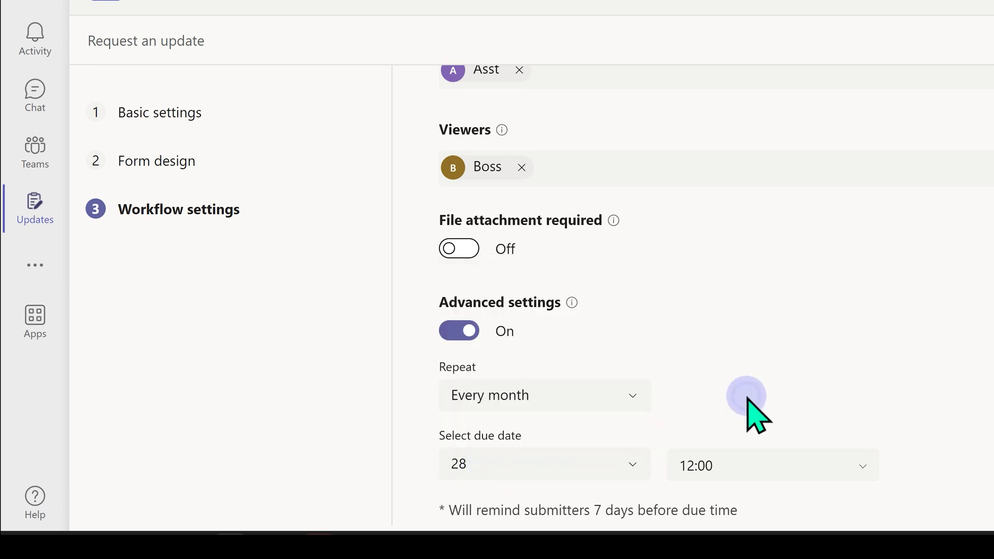
left_click(564, 399)
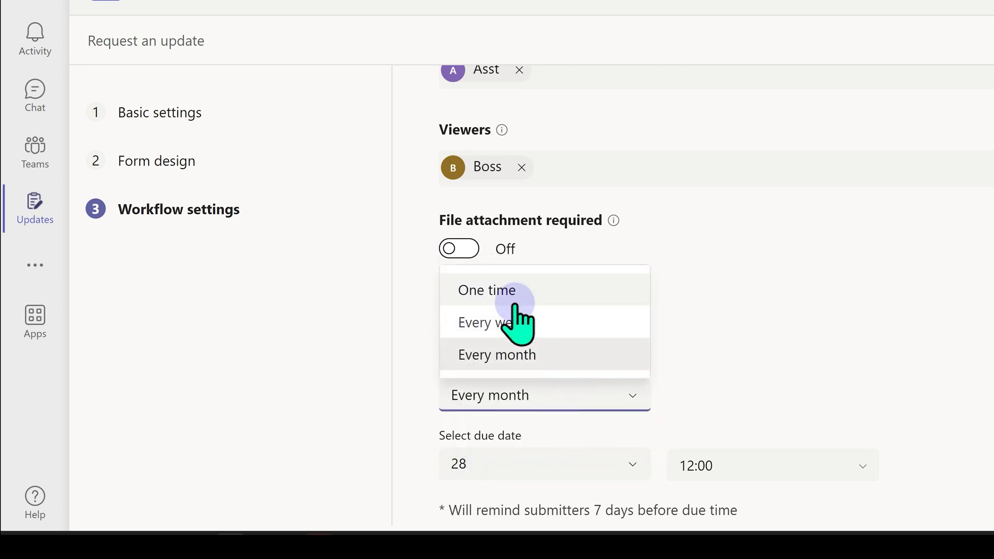
scroll(539, 352, "up", 5)
scroll(641, 370, "down", 5)
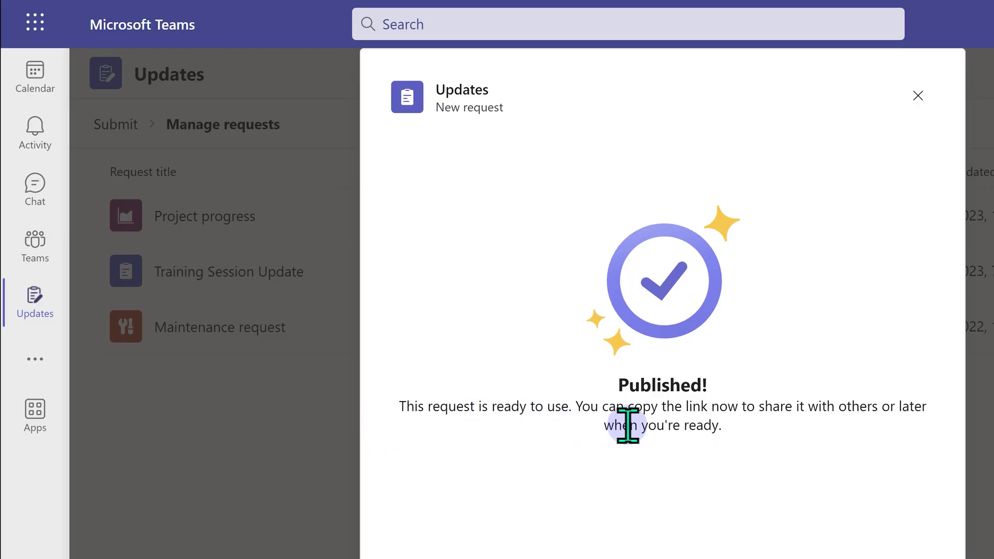
Dismiss the Published! confirmation dialog
key("Escape")
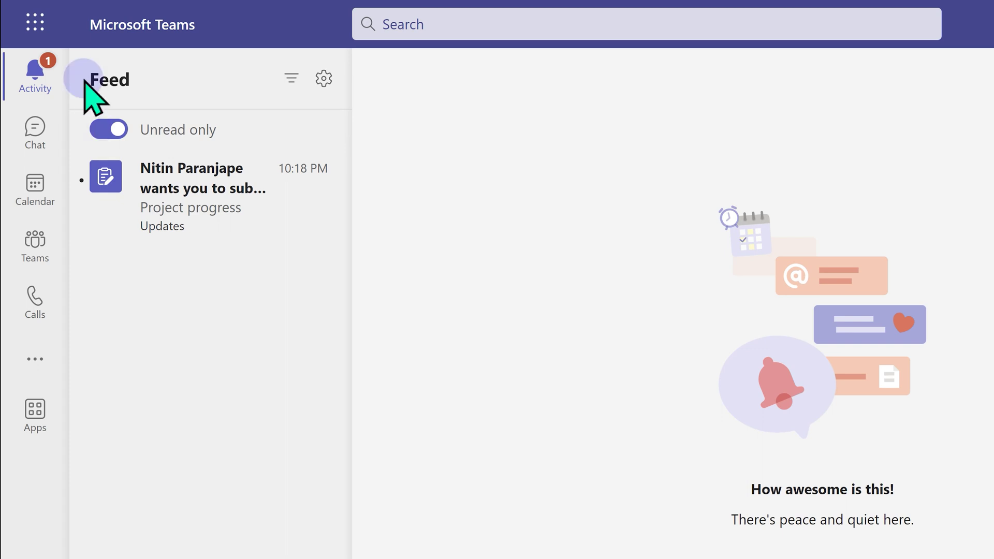
Fill the Project progress form (Test, 75%, key updates Test, no blockers or support) and submit
mouse_move(208, 193)
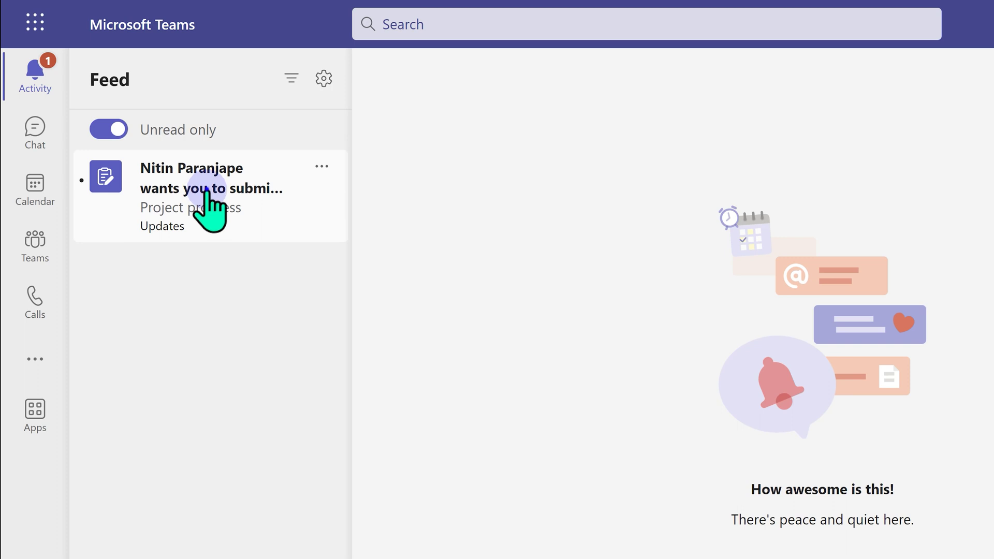
left_click(207, 193)
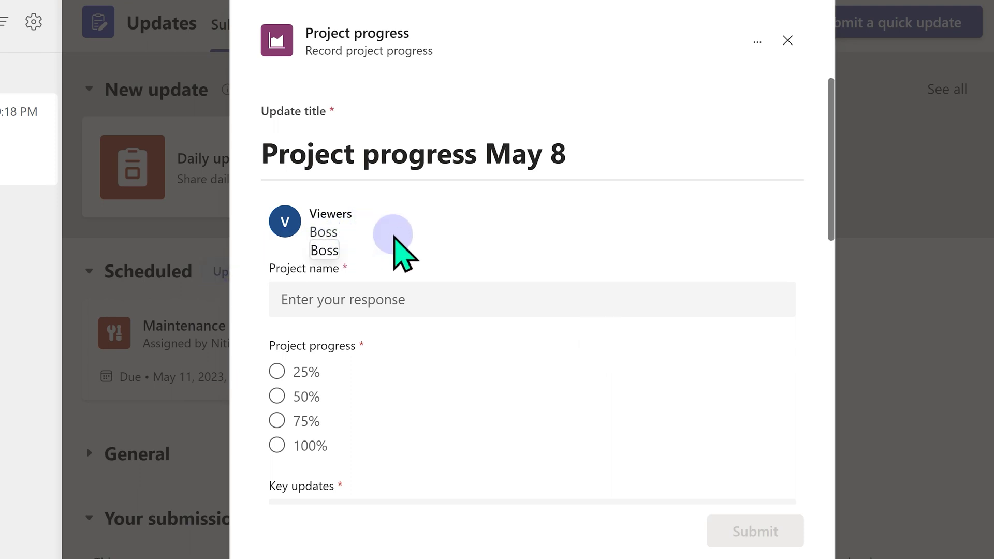
left_click(387, 298)
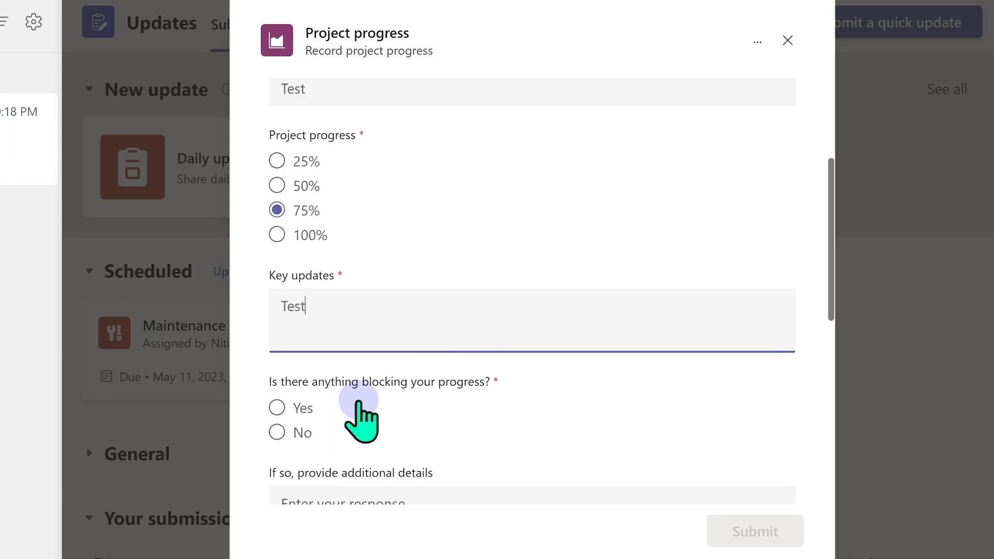
left_click(303, 433)
scroll(373, 409, "down", 1)
scroll(378, 393, "down", 4)
left_click(302, 322)
left_click(303, 346)
scroll(348, 413, "down", 3)
left_click(363, 344)
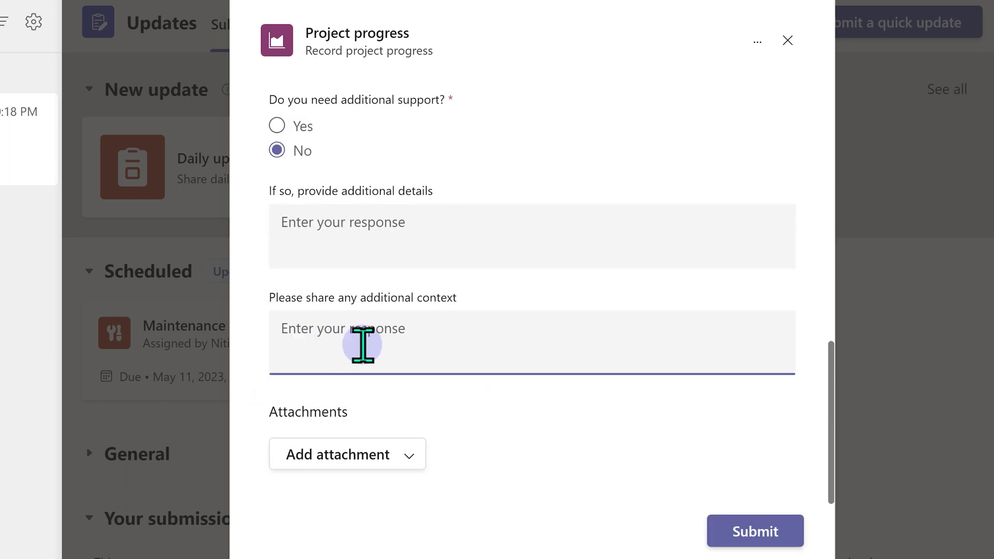
left_click(740, 532)
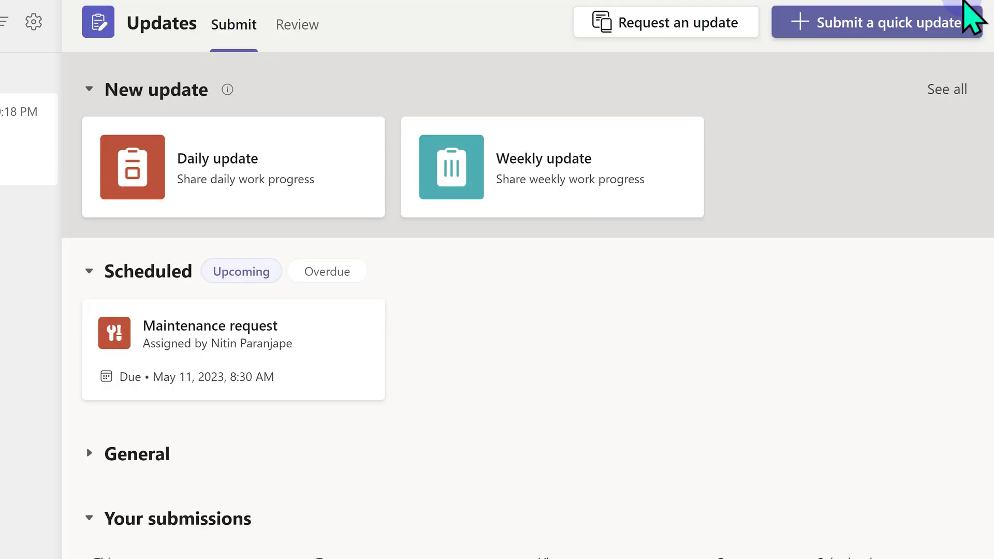
scroll(389, 325, "down", 4)
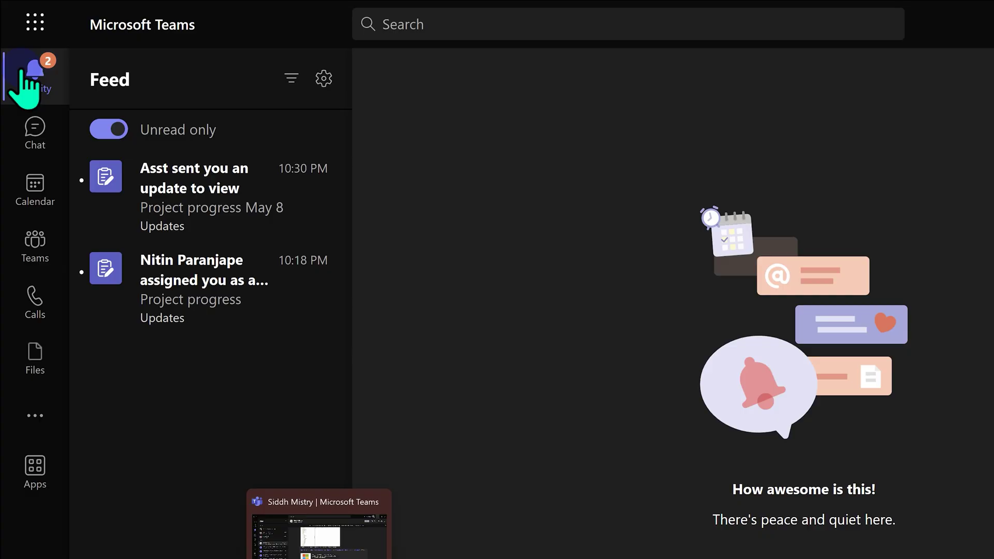
Open Asst's Project progress May 8 submission, like it, and close it
left_click(159, 176)
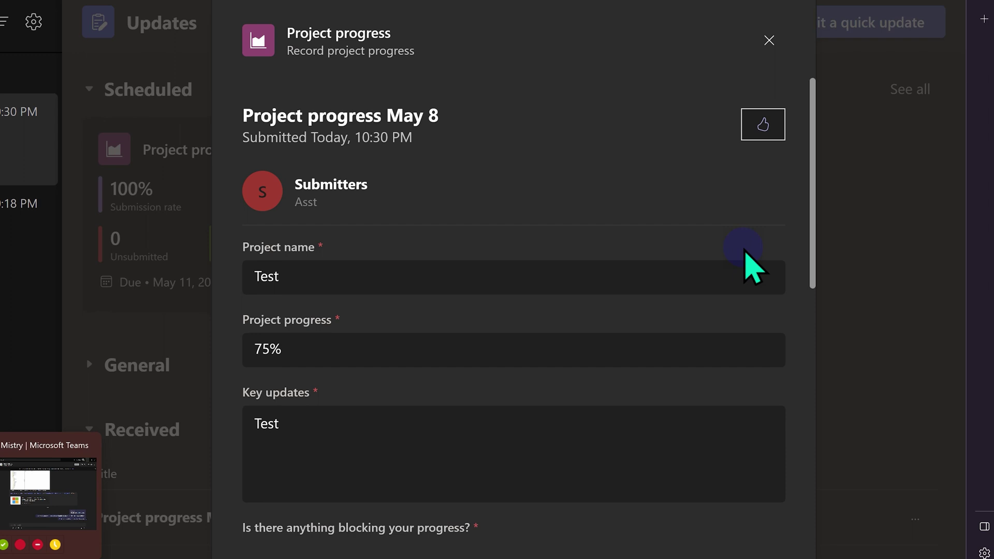
scroll(395, 271, "down", 7)
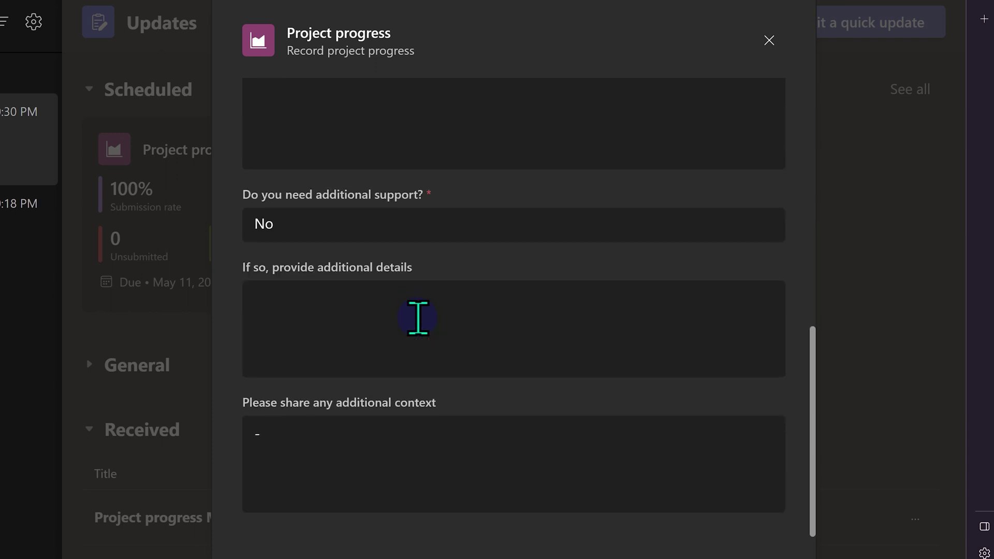
scroll(418, 317, "up", 10)
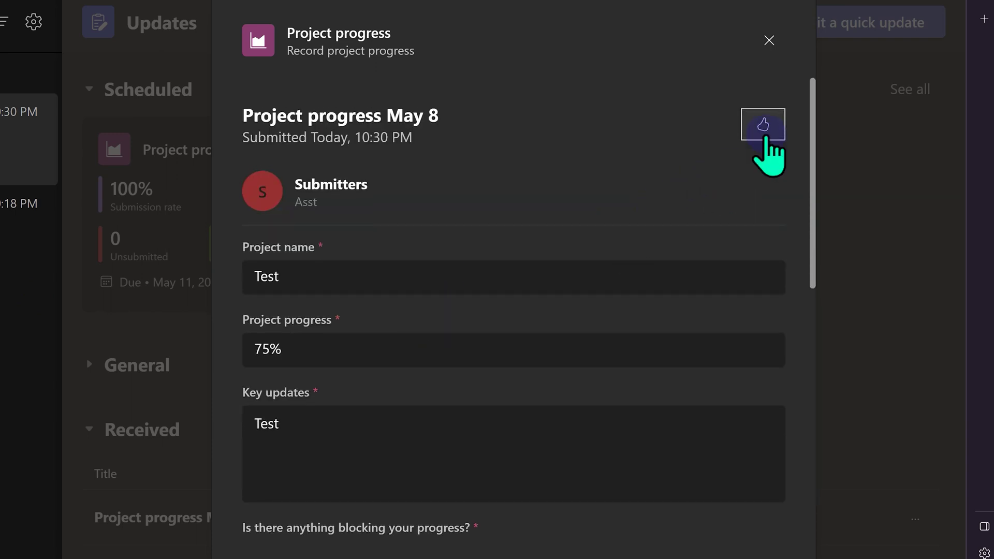
left_click(764, 132)
left_click(884, 161)
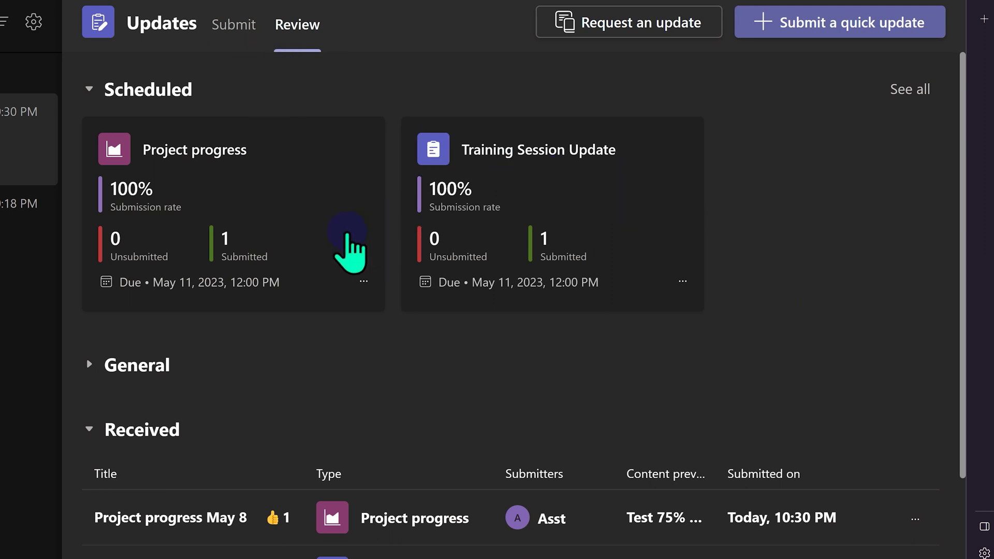
scroll(282, 410, "down", 2)
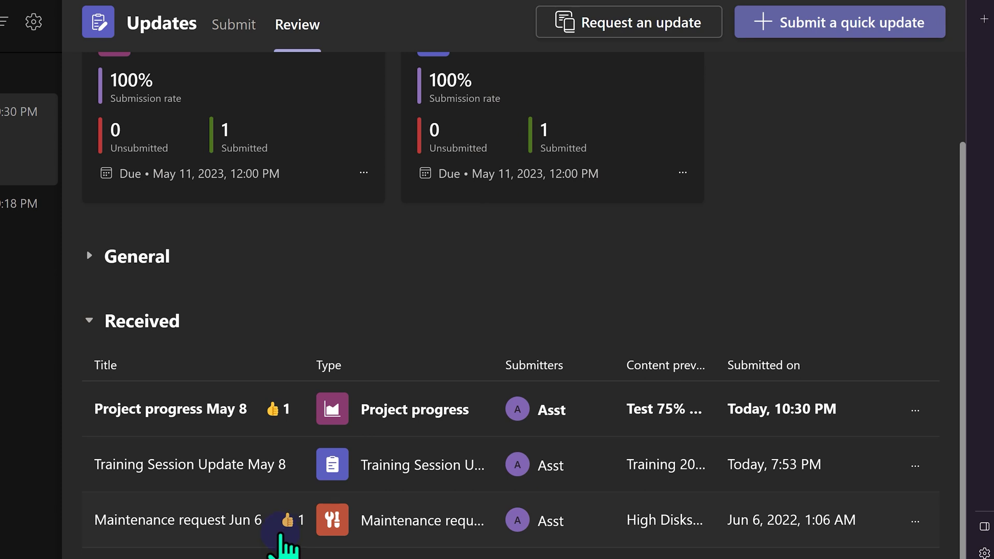
scroll(248, 303, "up", 2)
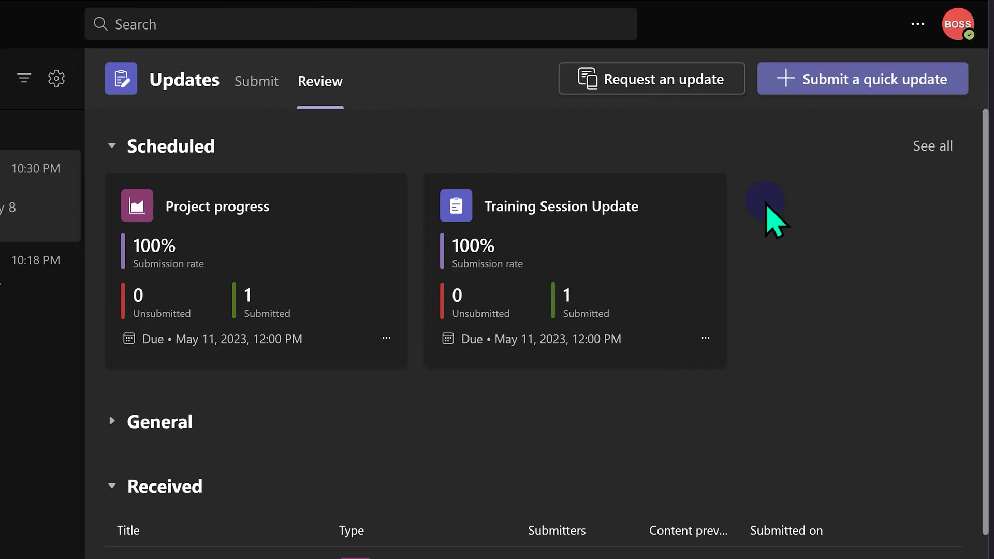
Start a quick update and add the suggested person as its viewer
left_click(845, 81)
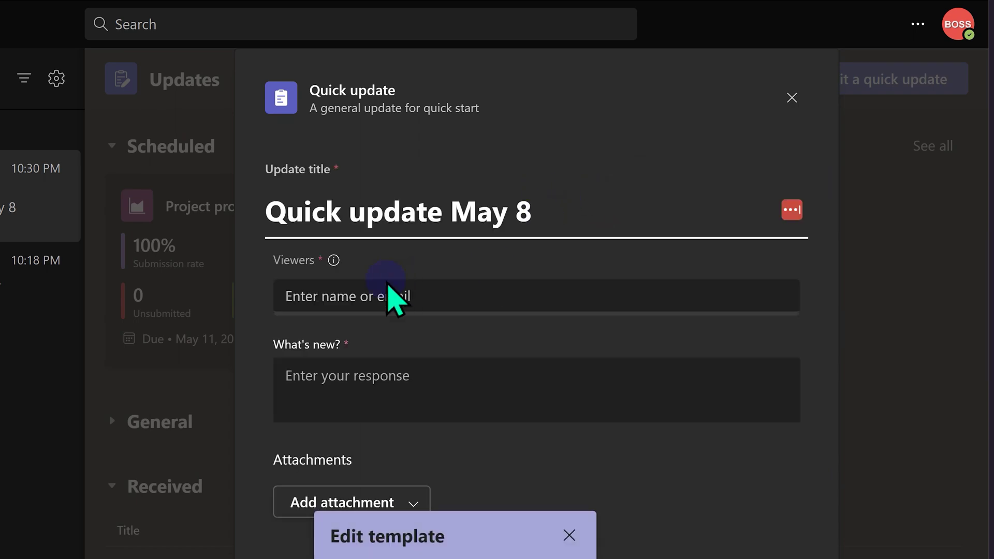
left_click(344, 296)
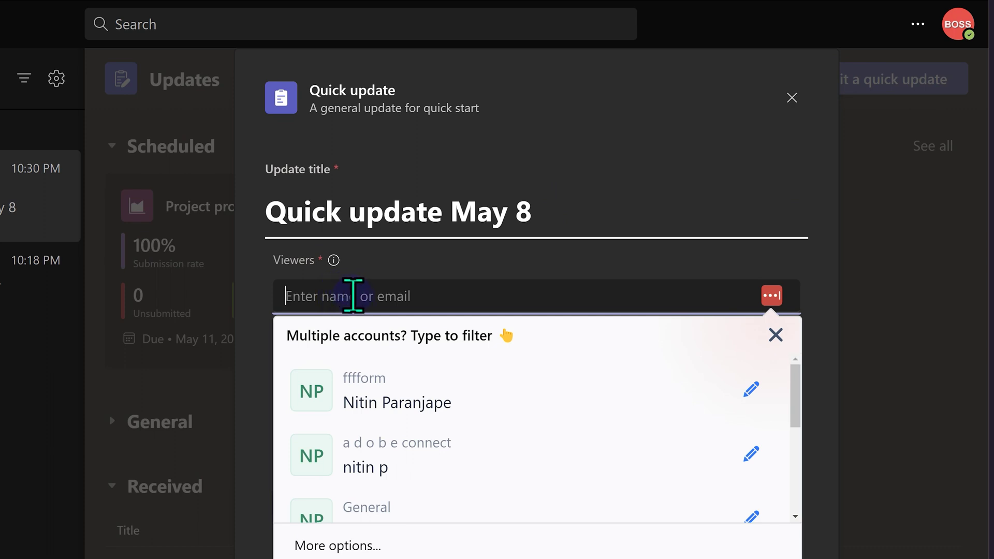
type("nitin")
left_click(399, 408)
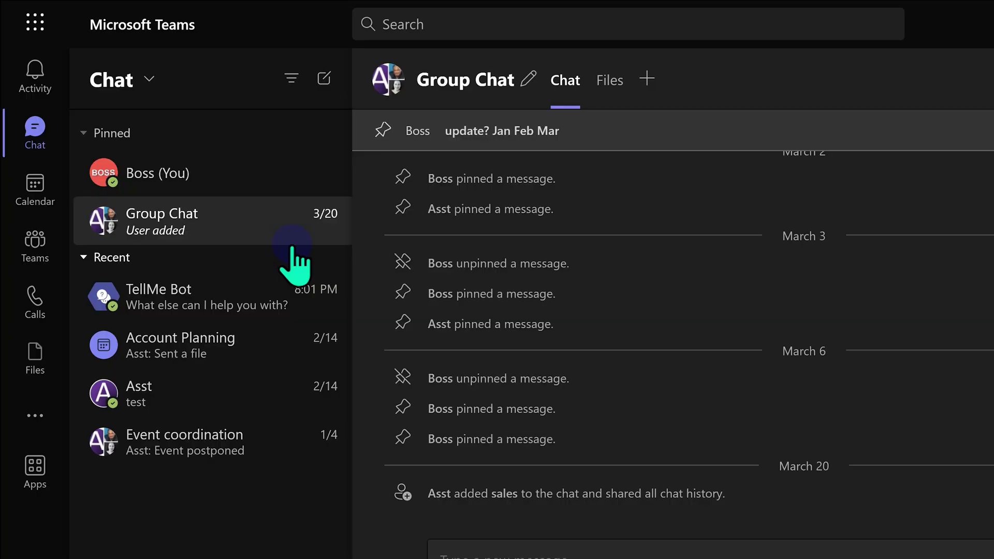
Open the Updates app from the group chat's message box via the messaging extensions menu
left_click(494, 557)
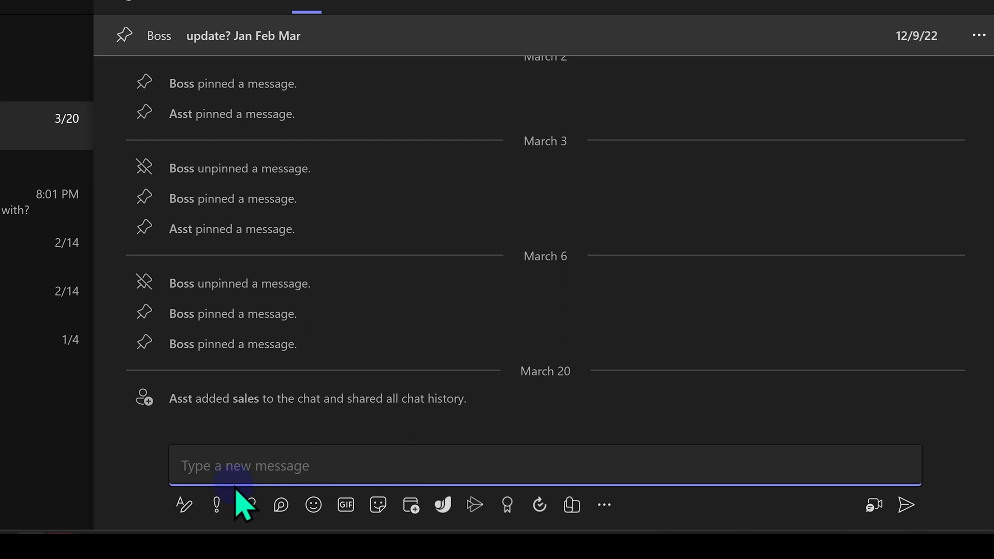
left_click(605, 505)
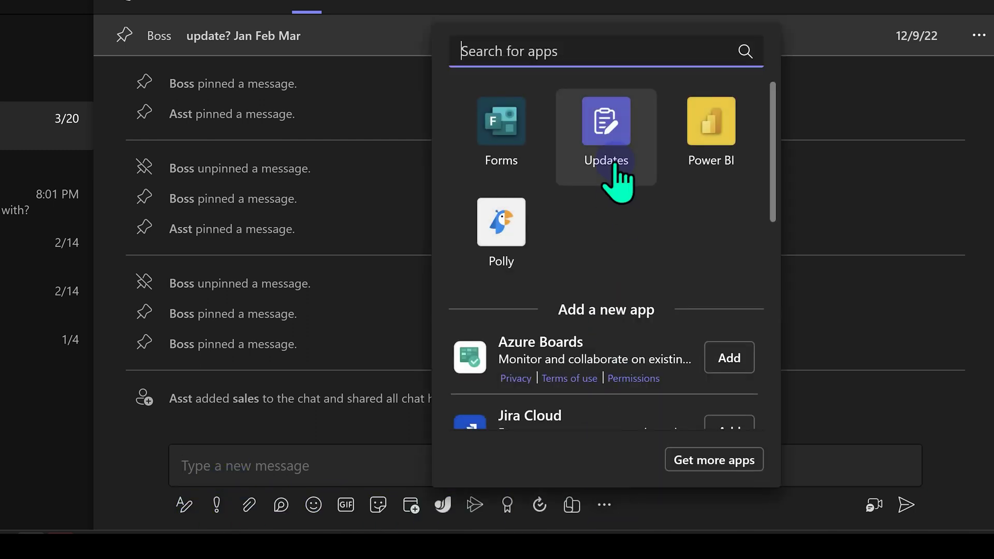
left_click(603, 146)
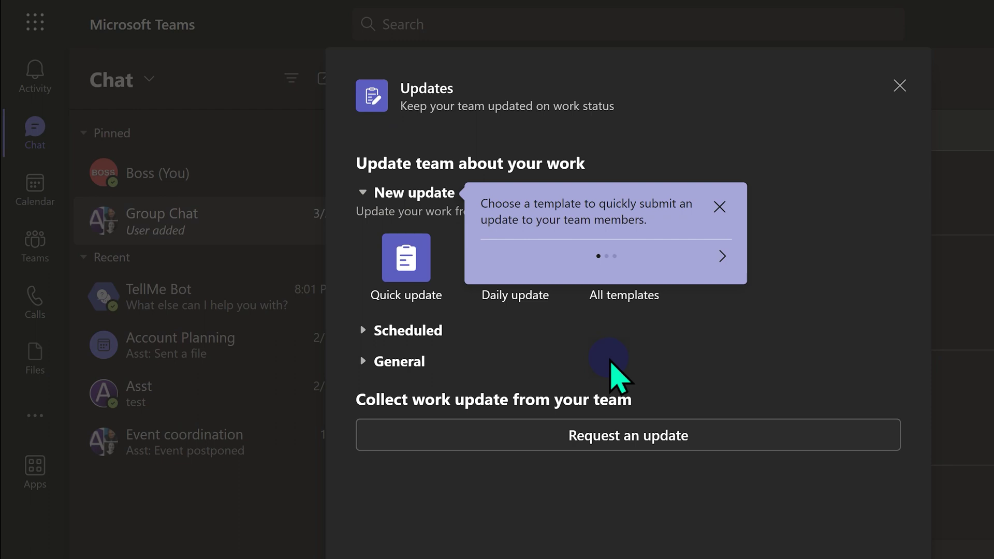
Dismiss the template tip covering Quick update, Daily update and All templates
left_click(720, 207)
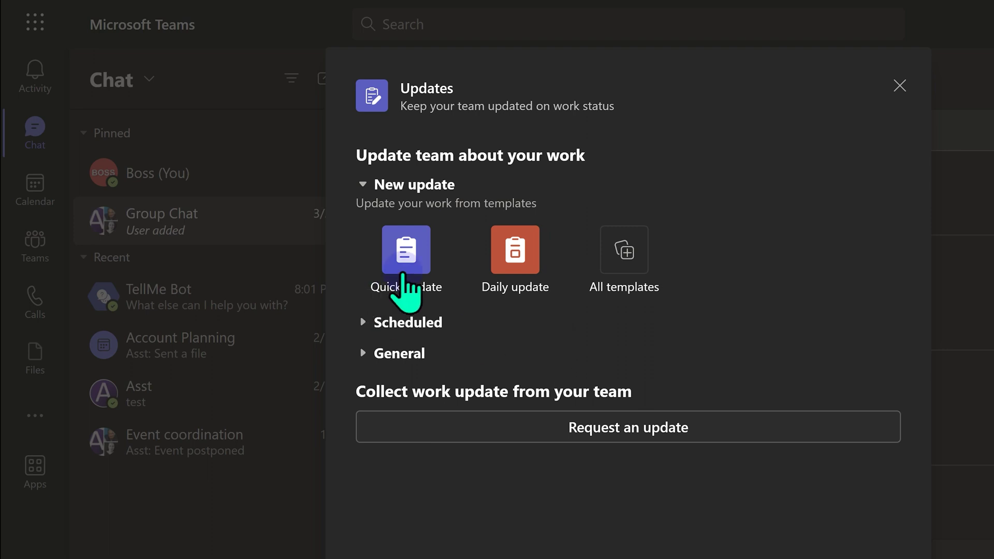